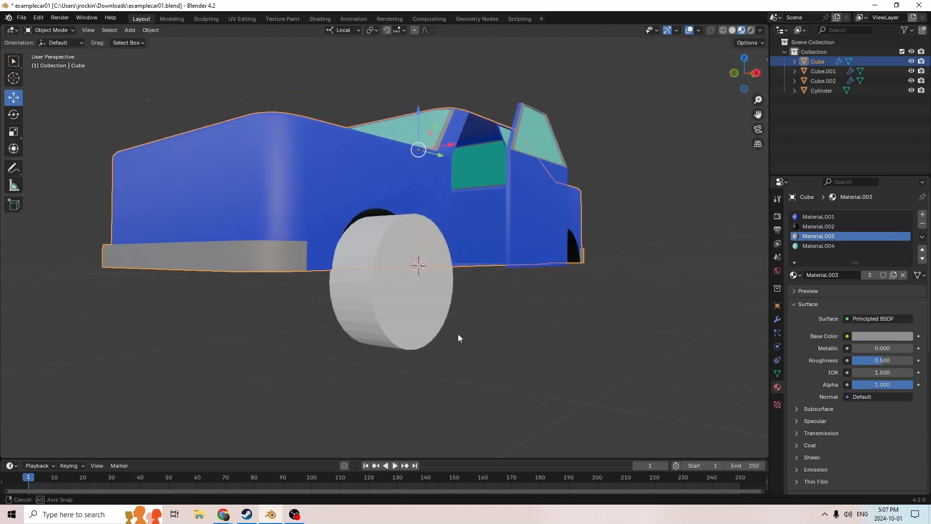
Step: Examine the plain wheel cylinder and its fit beside the vehicle's wheel arch
scroll(464, 338, up, 2)
scroll(464, 338, down, 2)
scroll(454, 338, up, 2)
middle_drag(446, 336, 423, 335)
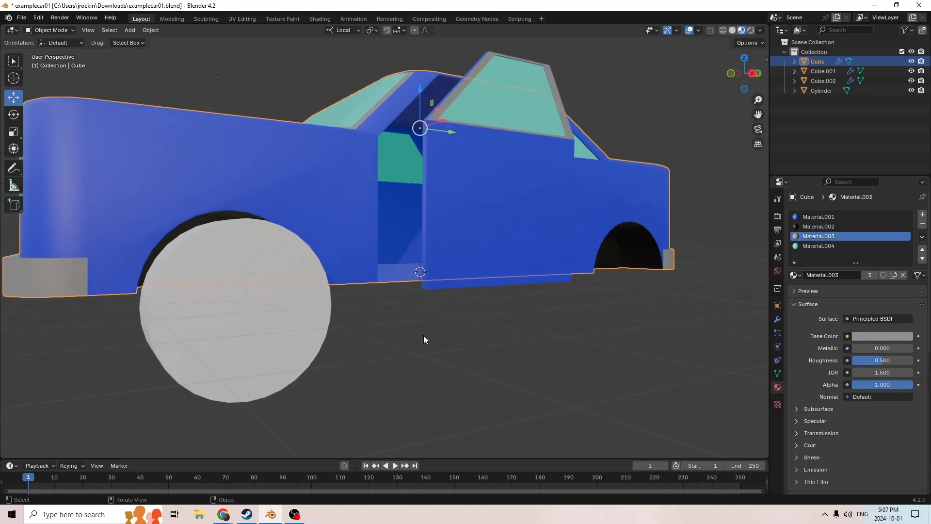
middle_drag(364, 332, 571, 318)
scroll(566, 322, down, 2)
scroll(583, 325, up, 2)
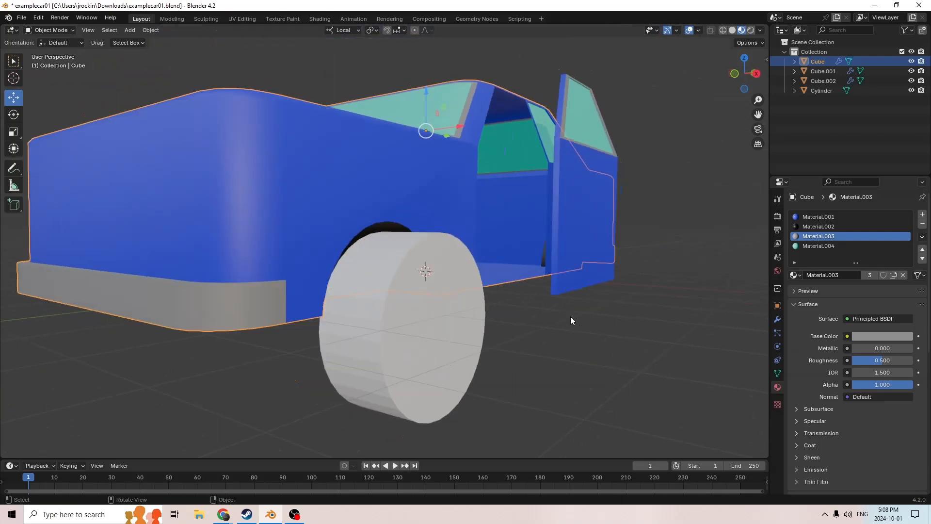
scroll(571, 317, down, 1)
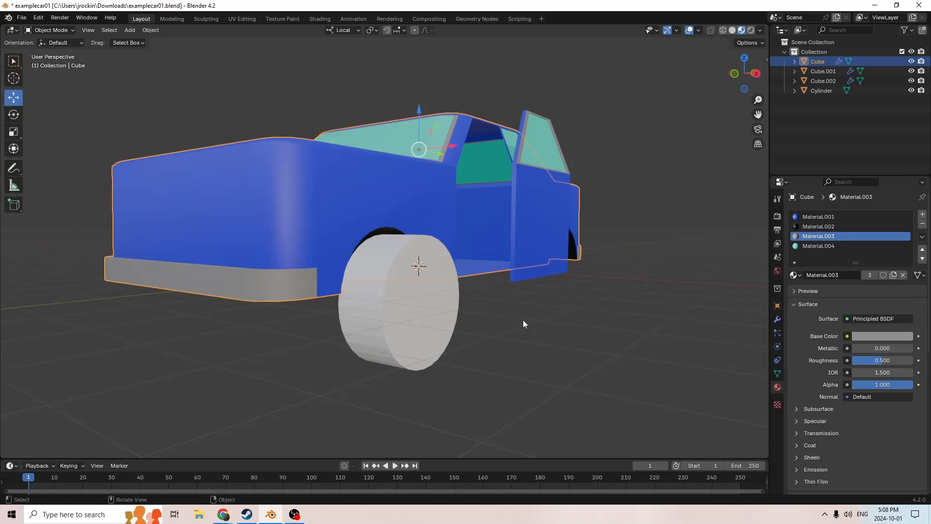
Step: Move the wheel cylinder sideways along its local axis, farther out from the vehicle body
middle_drag(523, 319, 486, 341)
click(487, 340)
drag(497, 309, 581, 315)
middle_drag(581, 314, 541, 342)
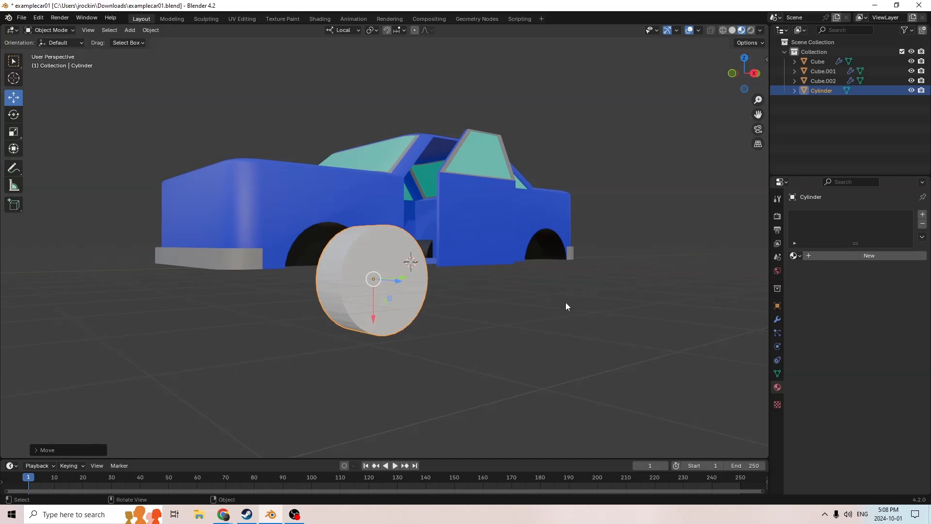
middle_drag(576, 272, 546, 285)
Step: Select both flat side faces of the wheel in Edit Mode and give the cylinder a new material with a near-black base color
key(Tab)
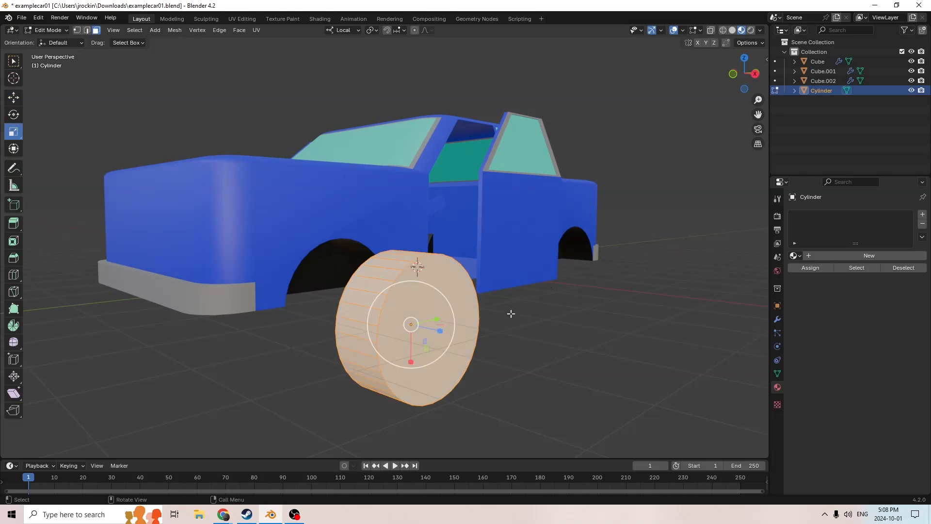
key(alt+a)
middle_drag(447, 301, 608, 310)
click(647, 323)
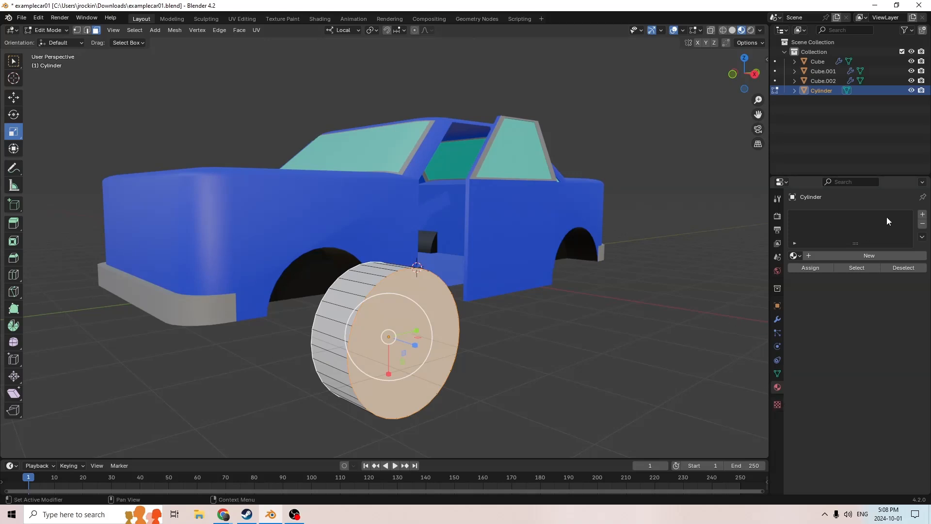
click(923, 216)
click(868, 255)
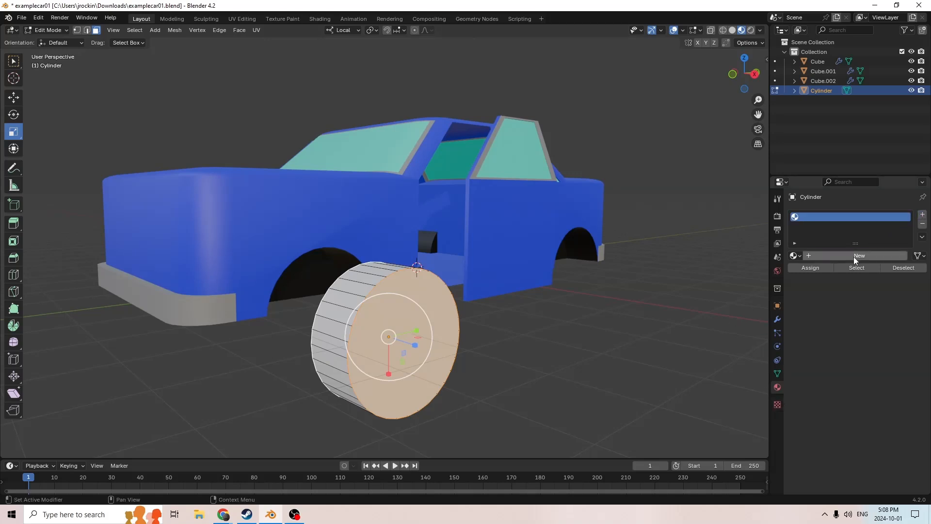
click(865, 329)
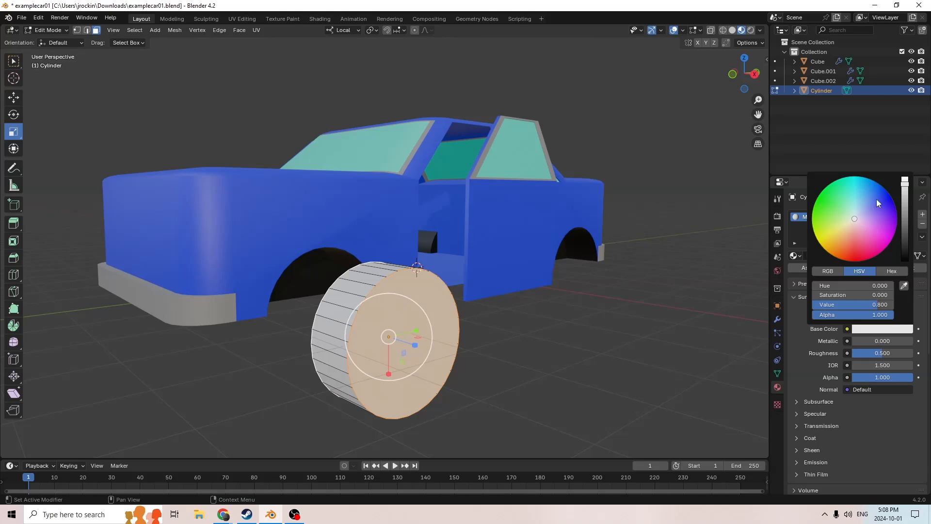
drag(905, 180, 905, 256)
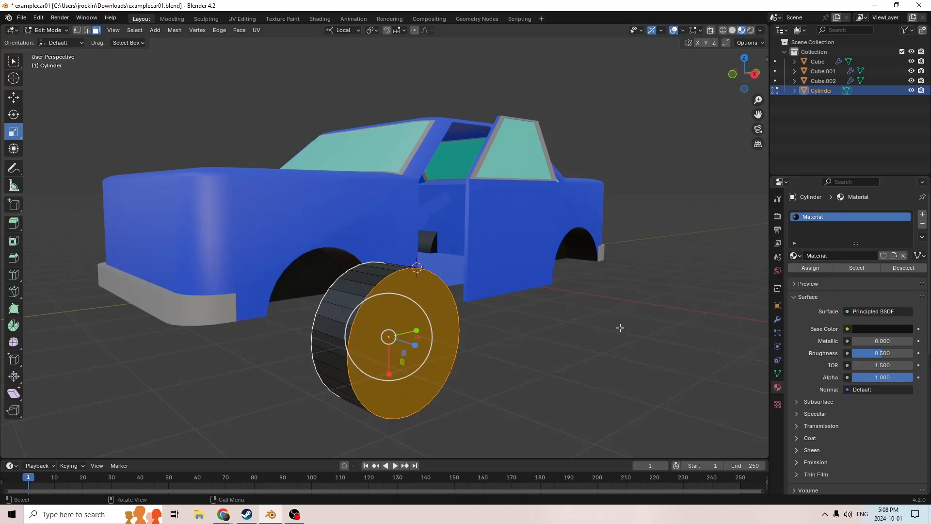
Step: Bevel the rims of the wheel's side faces with 5 segments and an offset of about 0.0031 m
middle_drag(554, 315, 536, 333)
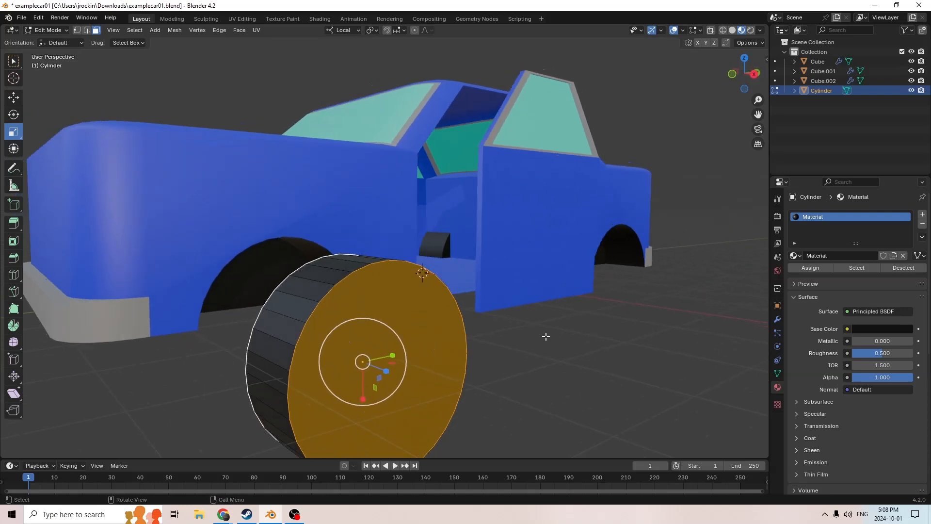
key(ctrl+b)
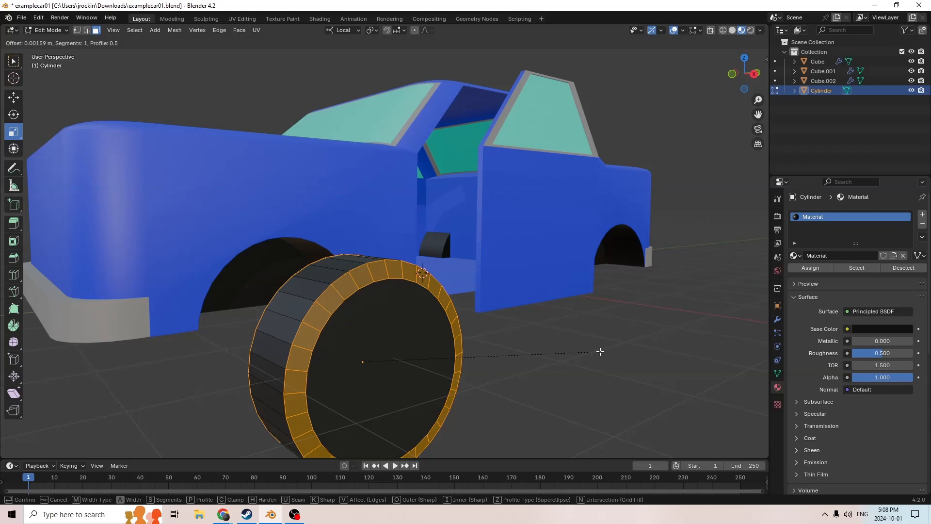
scroll(602, 352, up, 4)
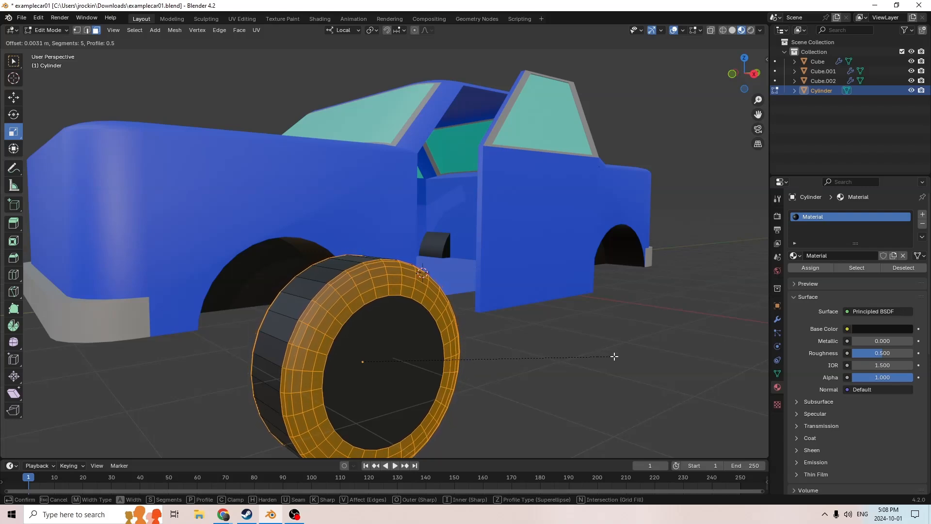
click(615, 357)
middle_drag(615, 357, 664, 345)
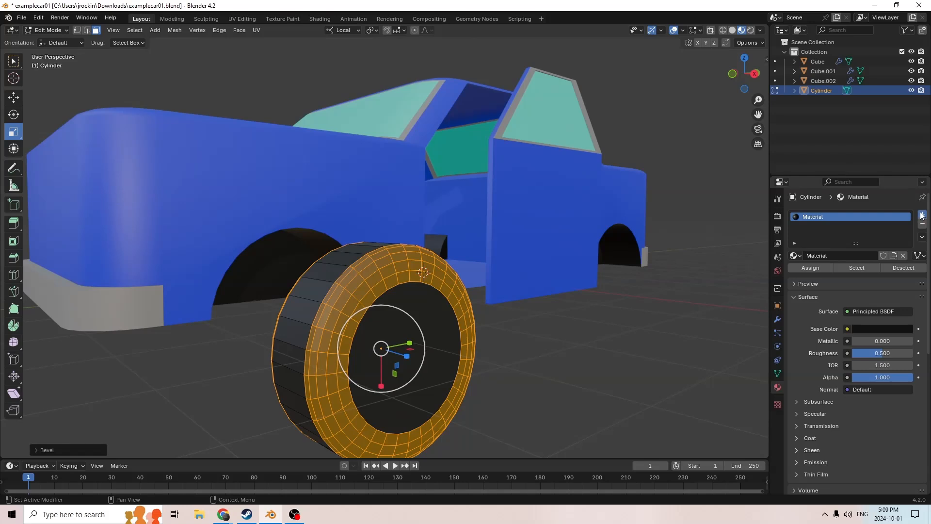
Step: Add a second material with a near-black base color and assign it to the wheel's beveled rings
click(922, 215)
click(847, 276)
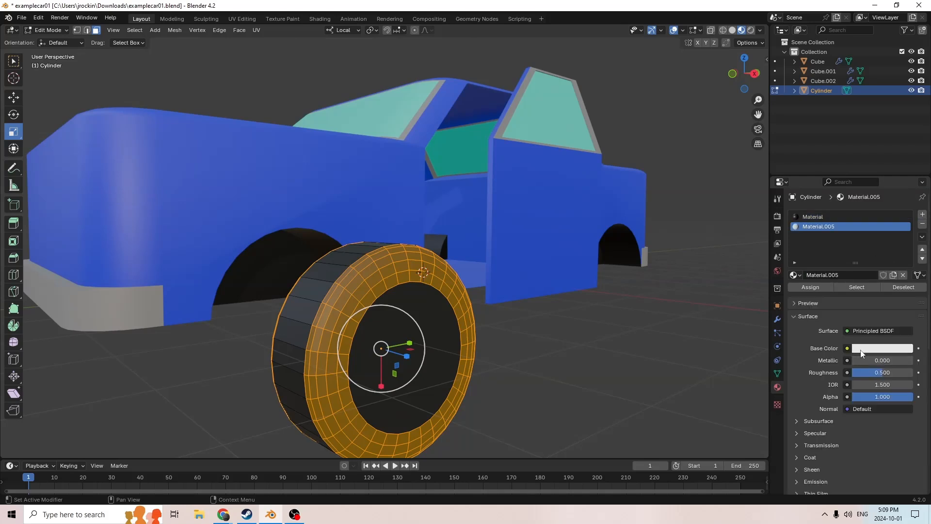
click(861, 349)
drag(905, 199, 905, 263)
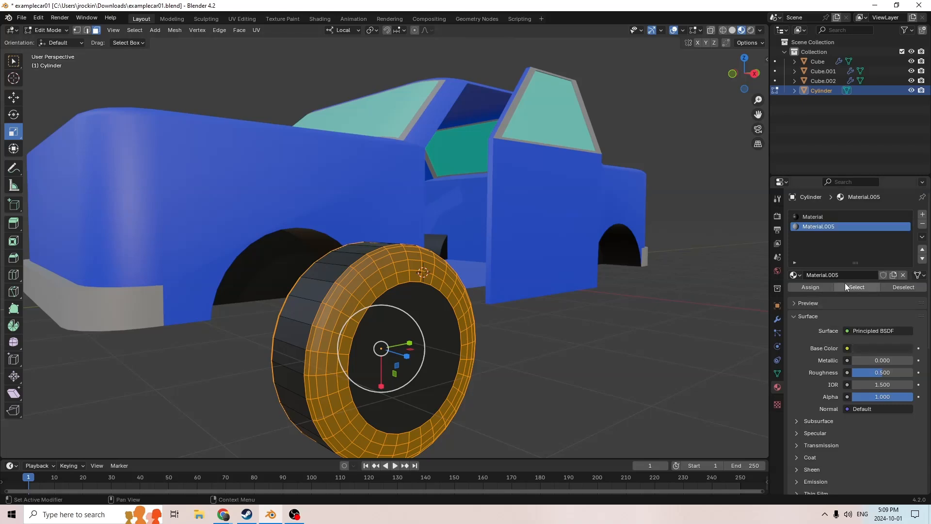
click(645, 357)
Step: Select the flat round faces inside the beveled rings on both sides of the wheel
middle_drag(645, 357, 474, 300)
click(301, 376)
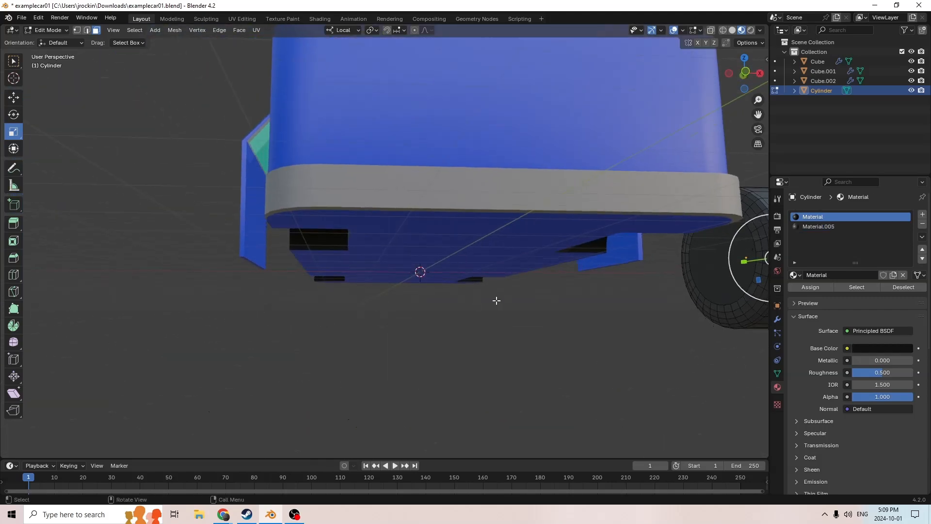
middle_drag(706, 268, 508, 306)
middle_drag(633, 307, 558, 315)
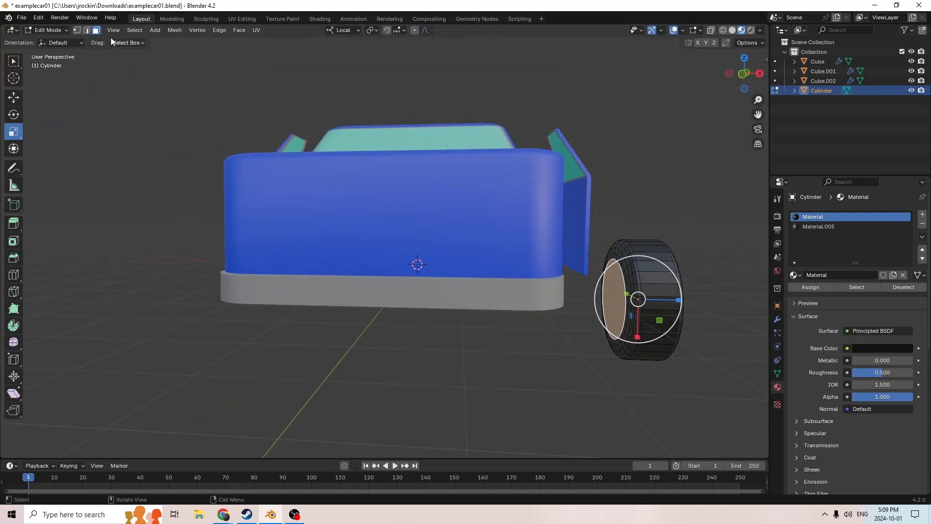
middle_drag(562, 193, 574, 282)
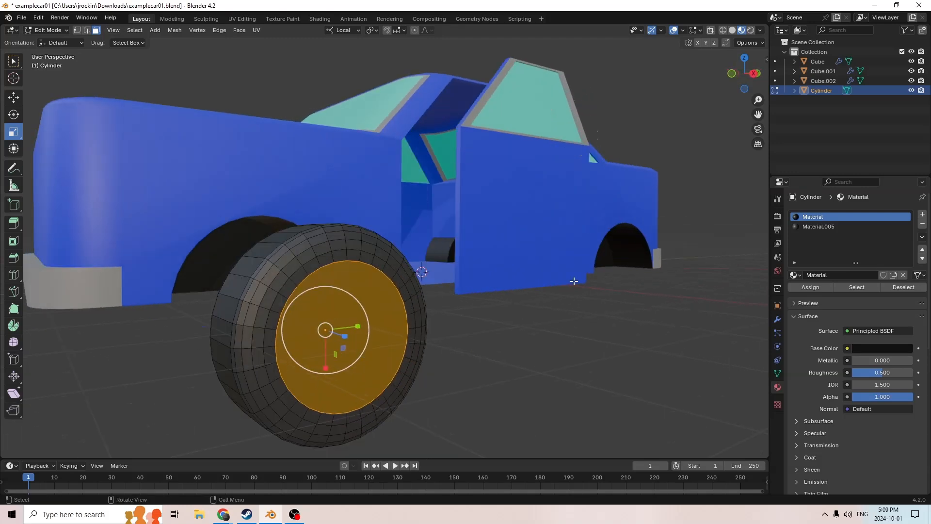
middle_drag(630, 317, 655, 307)
Step: Extrude the wheel's two side faces in place and scale them inward along the wheel's axis to recess them into the tire
key(e)
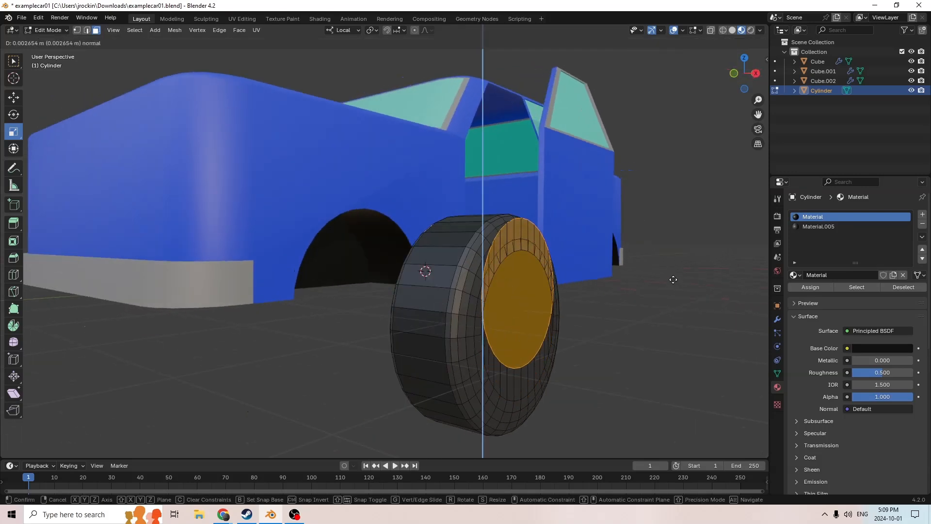
click(672, 279)
middle_drag(586, 307, 613, 328)
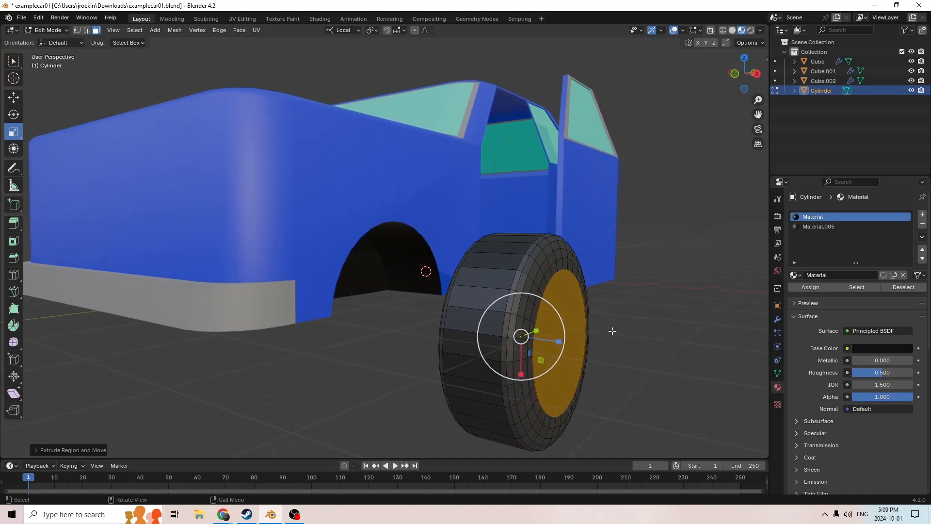
drag(558, 341, 535, 340)
middle_drag(535, 339, 482, 324)
Step: Inset the recessed side faces by about 0.3 m to outline a smaller hub circle
scroll(522, 343, up, 1)
scroll(499, 327, down, 2)
scroll(493, 325, up, 2)
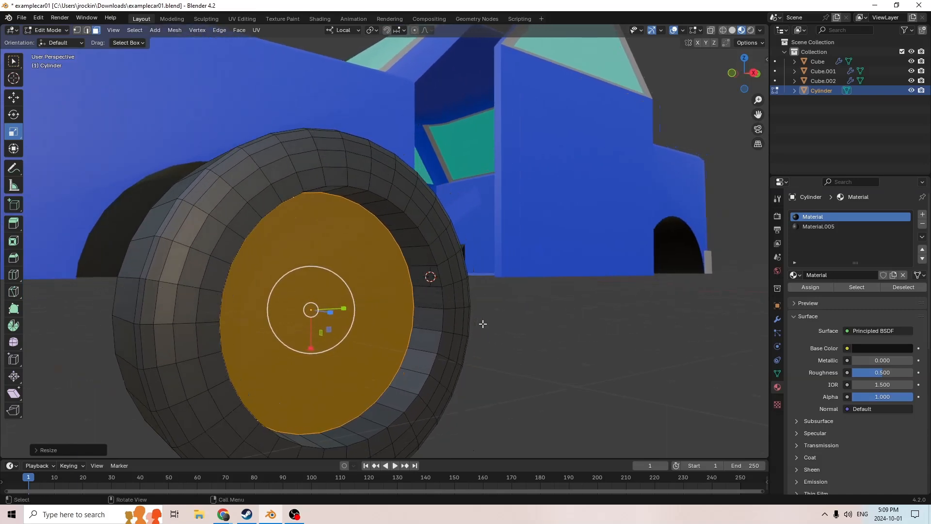
key(i)
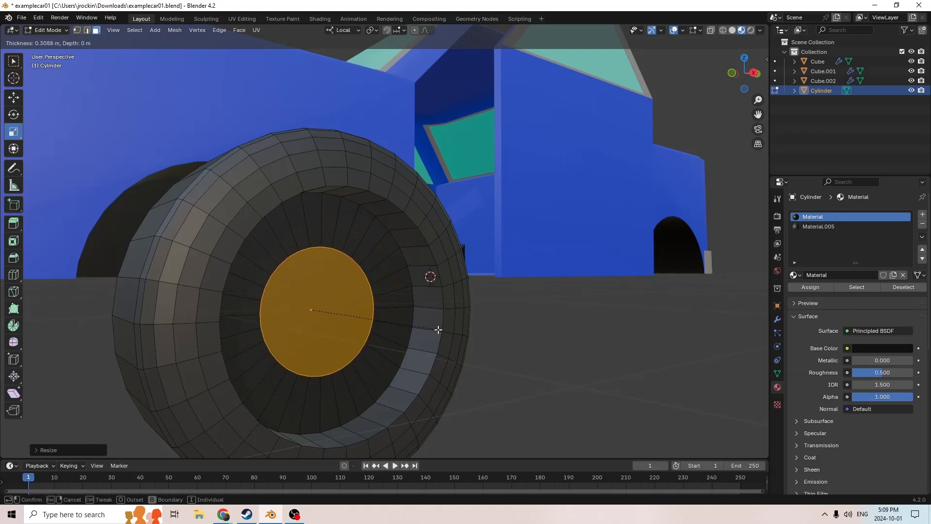
click(425, 330)
middle_drag(426, 330, 500, 316)
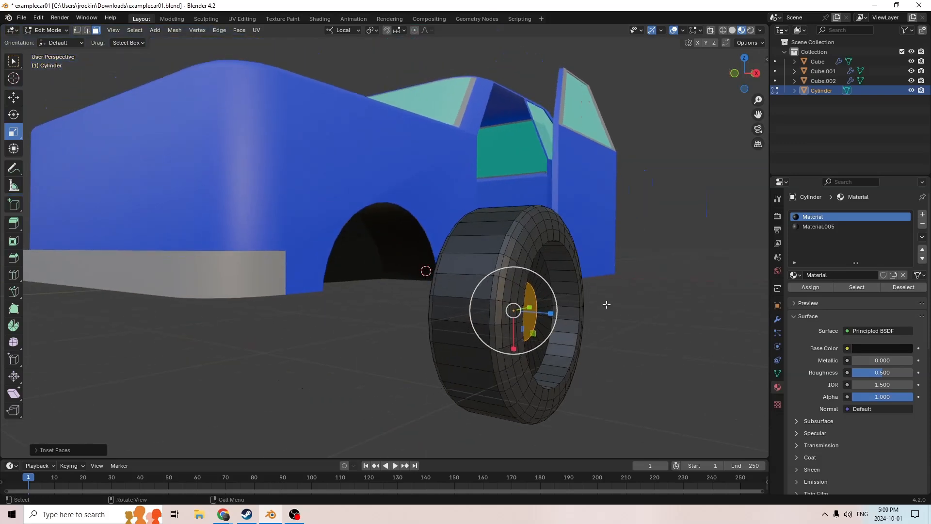
Step: Extrude the hub circles, scale them outward along the local Z axis and return to Object Mode
key(e)
right_click(612, 284)
key(s)
key(z)
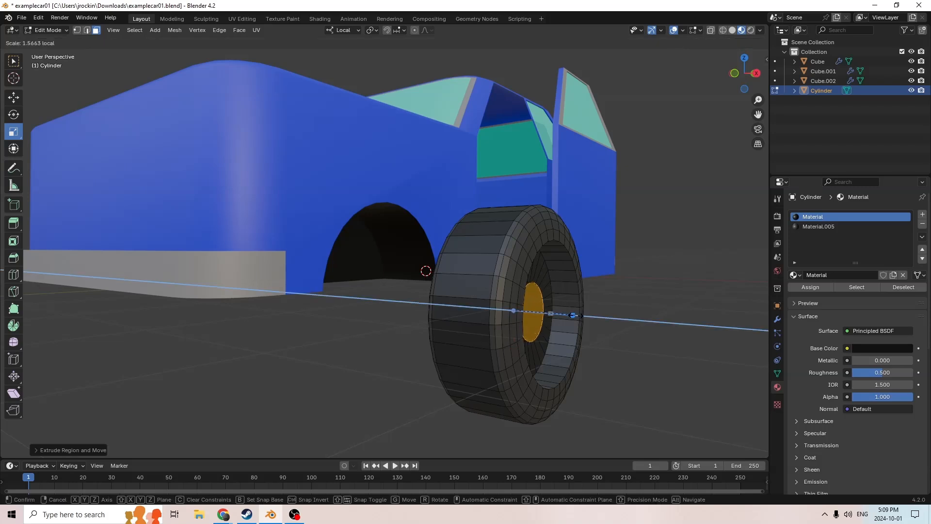
click(588, 319)
middle_drag(558, 314, 264, 112)
key(Tab)
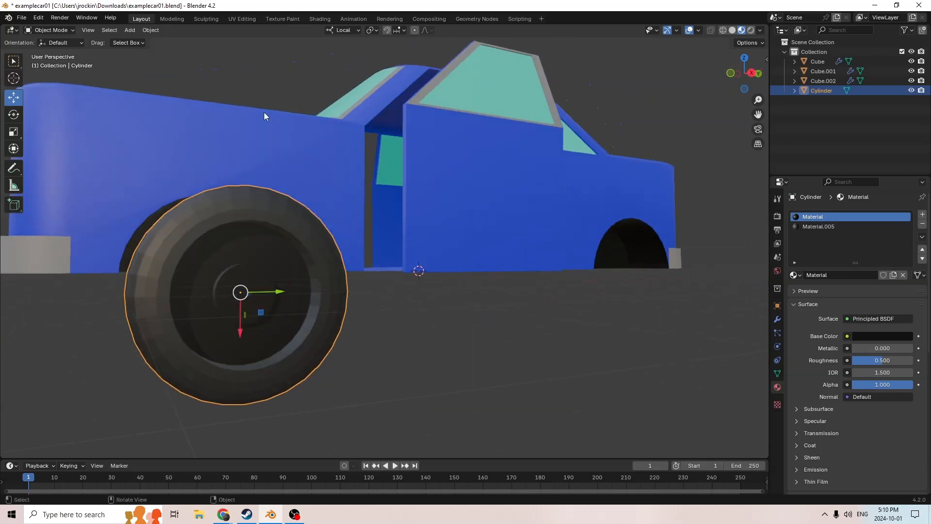
Step: Undo the hub extrusion, the inset and the recess of the wheel's side faces one by one
click(38, 17)
click(52, 28)
click(39, 18)
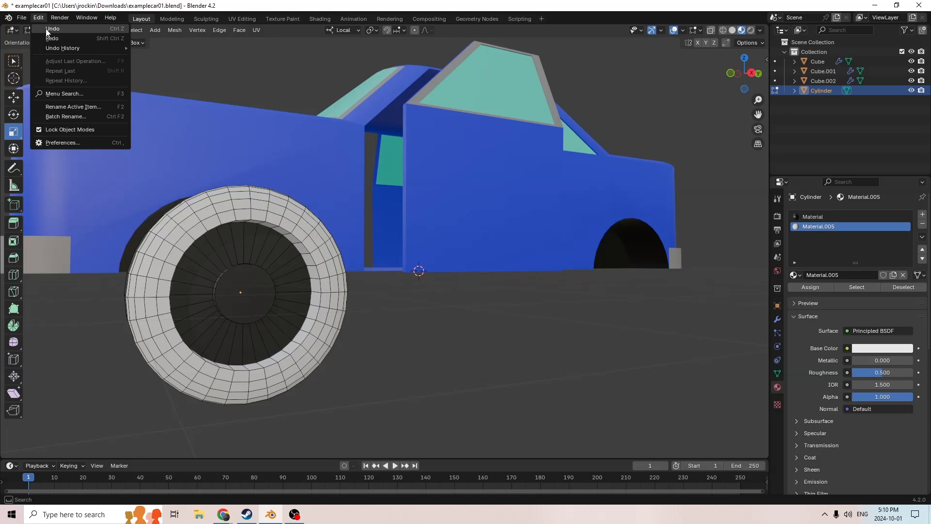
click(50, 28)
middle_drag(114, 93, 216, 136)
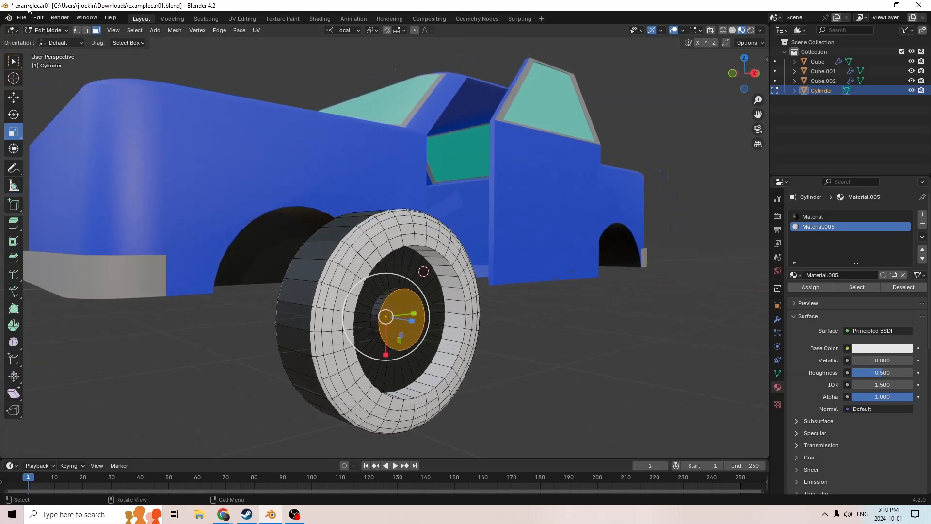
click(38, 18)
click(50, 29)
click(39, 18)
click(48, 28)
click(38, 20)
click(49, 28)
click(39, 19)
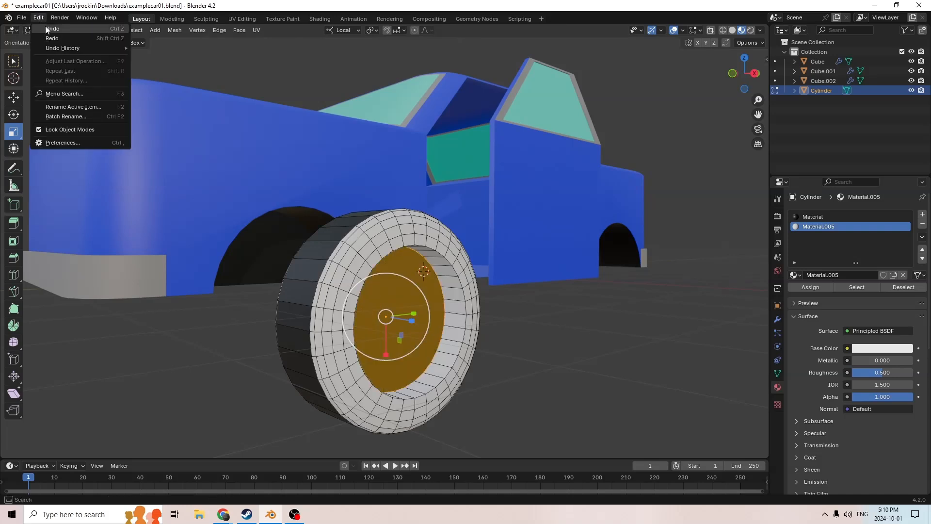
click(48, 28)
click(39, 19)
click(49, 28)
click(39, 18)
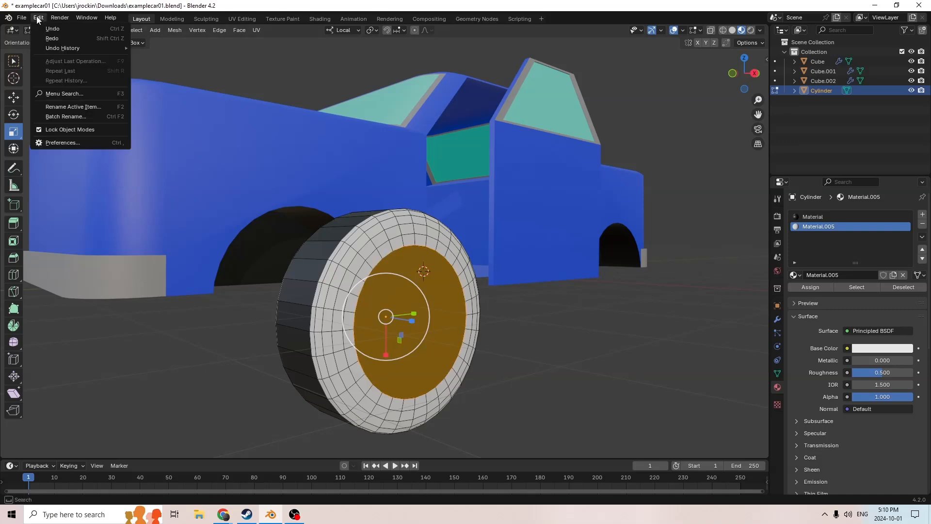
click(49, 28)
click(39, 19)
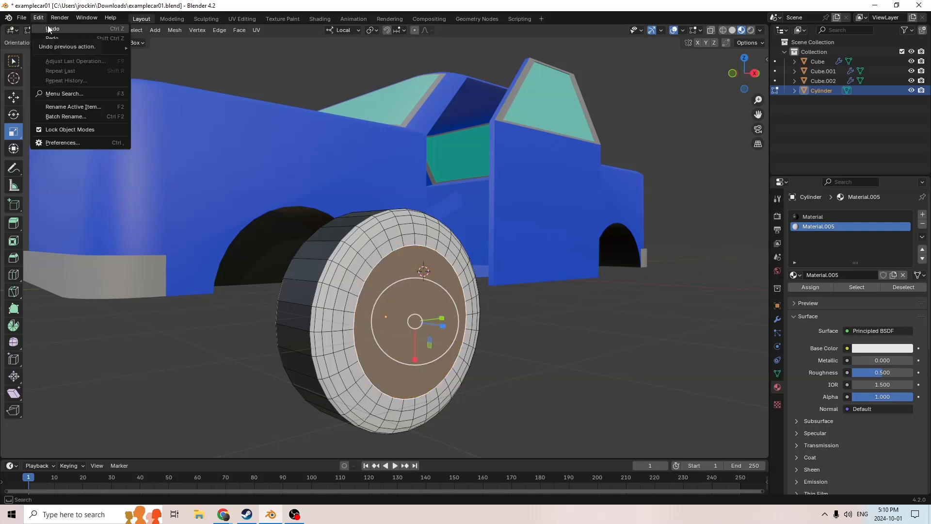
click(48, 28)
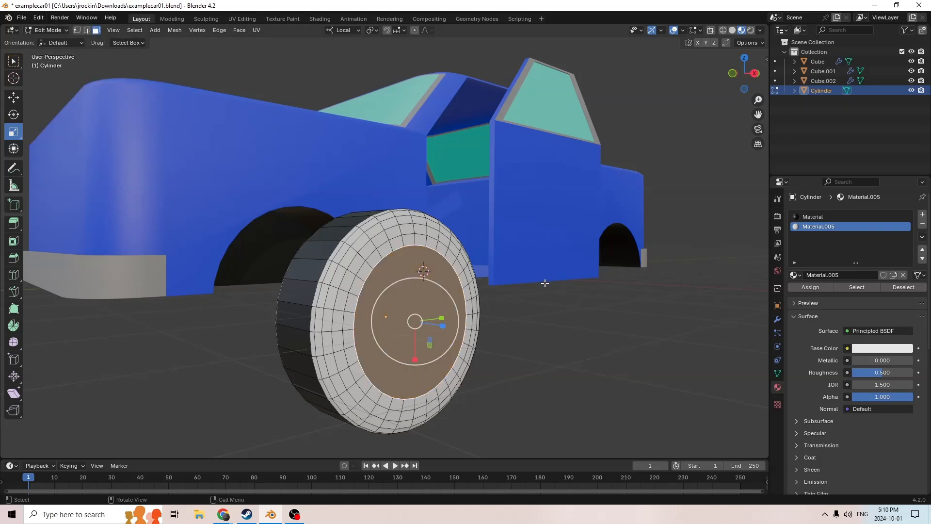
Step: Undo the selection of the flat side faces, going back to the selected beveled rings
middle_drag(616, 294, 626, 293)
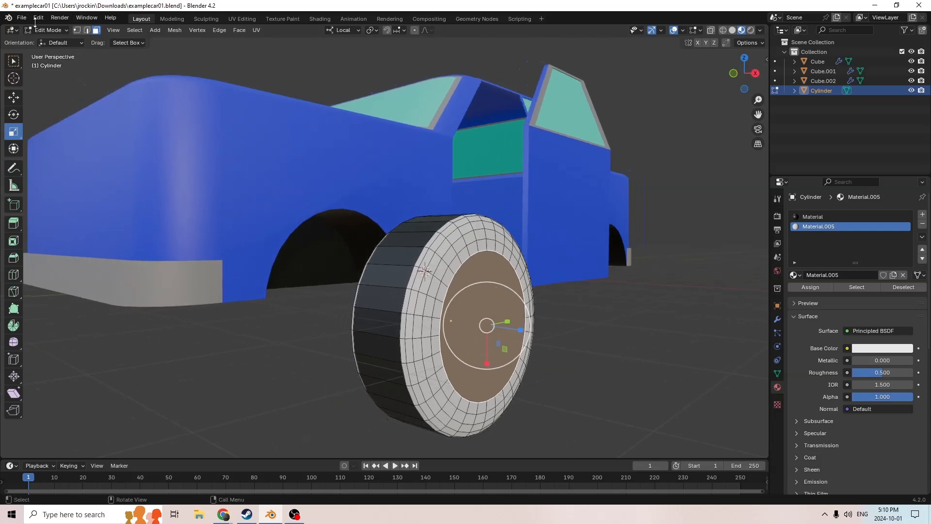
click(38, 18)
click(48, 28)
click(38, 18)
click(55, 31)
middle_drag(573, 275, 608, 275)
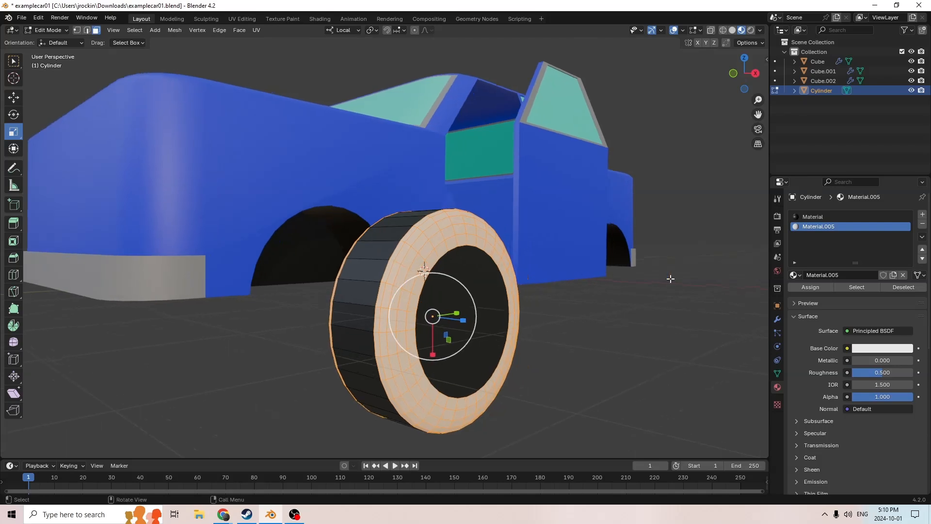
Step: Darken the base color of Material.005 on the beveled rings to a value of 0.035
click(884, 352)
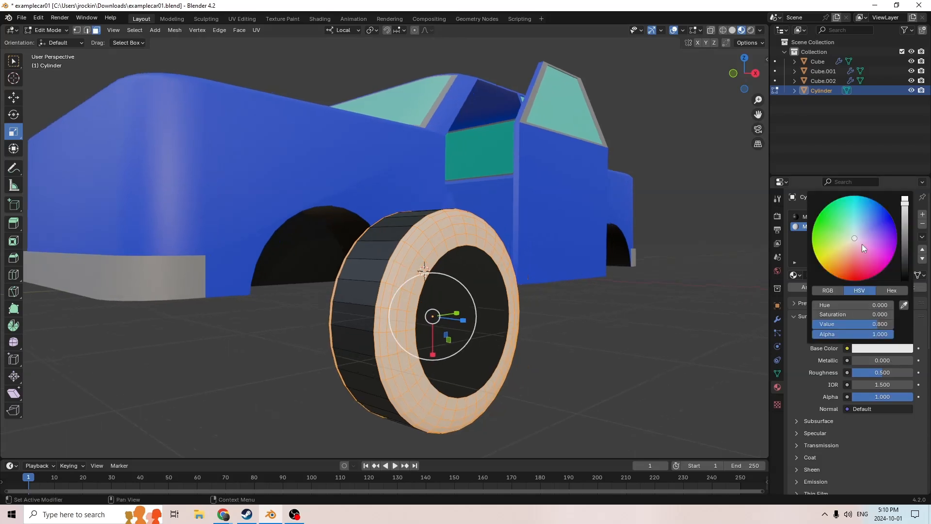
drag(905, 202, 905, 263)
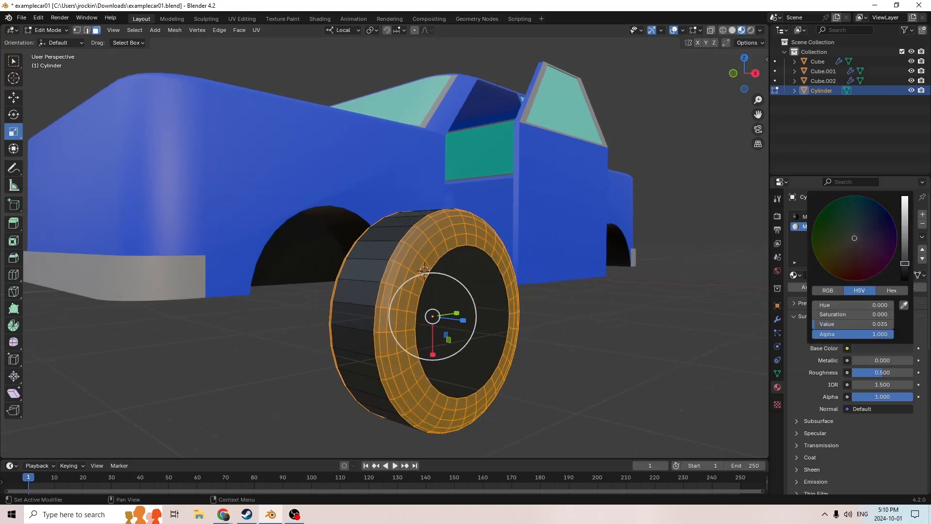
Step: Select the two flat round side faces of the wheel inside the beveled rings
middle_drag(650, 296, 609, 300)
click(348, 310)
middle_drag(370, 316, 432, 312)
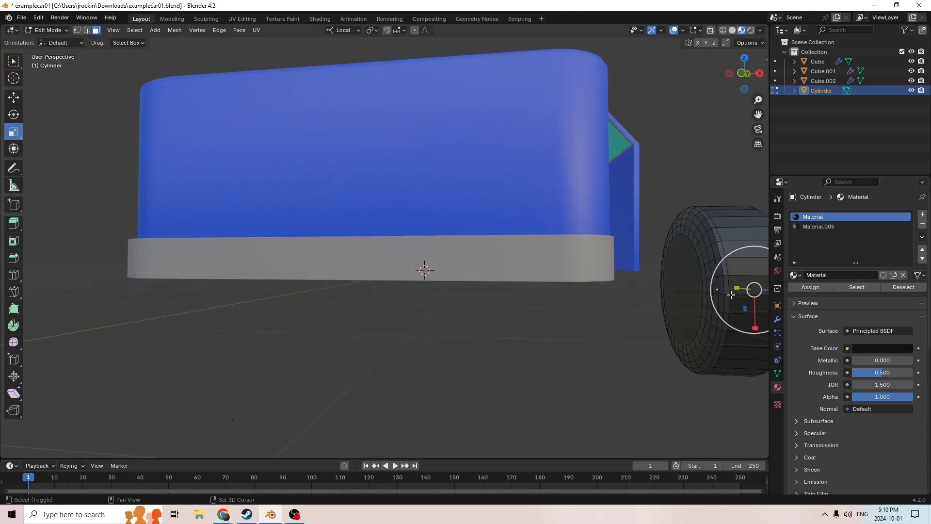
shift+click(689, 292)
middle_drag(689, 291, 594, 301)
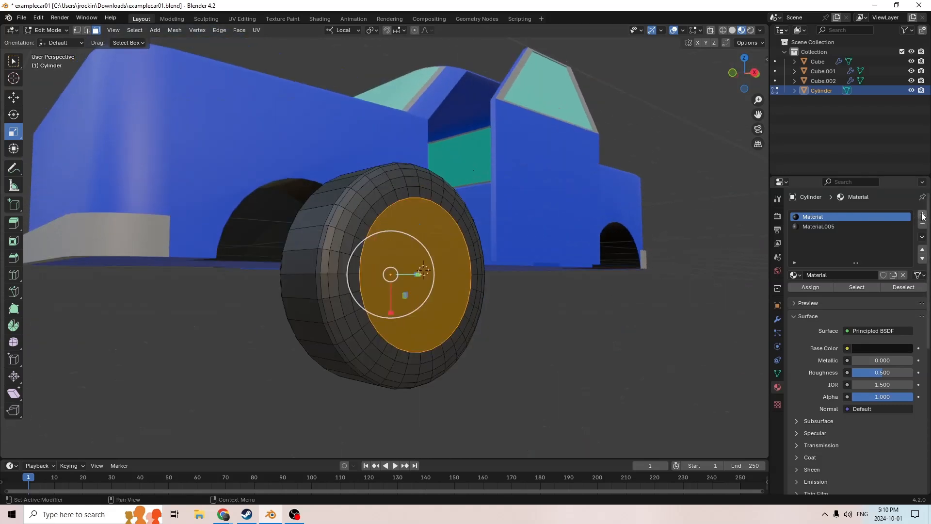
Step: Add a new material slot with a new material, darken its base color to mid-grey and assign it to the selected side faces
click(921, 213)
click(832, 275)
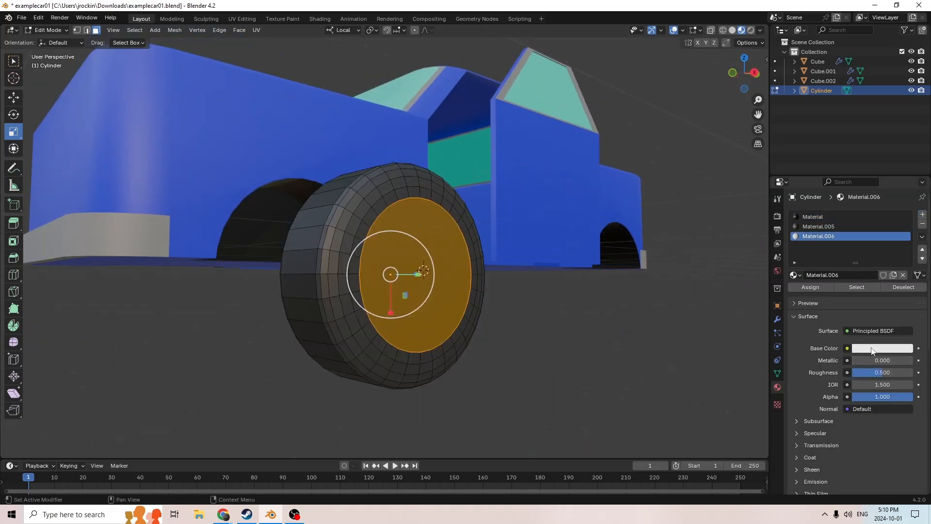
click(871, 348)
drag(904, 205, 904, 238)
middle_drag(728, 250, 698, 260)
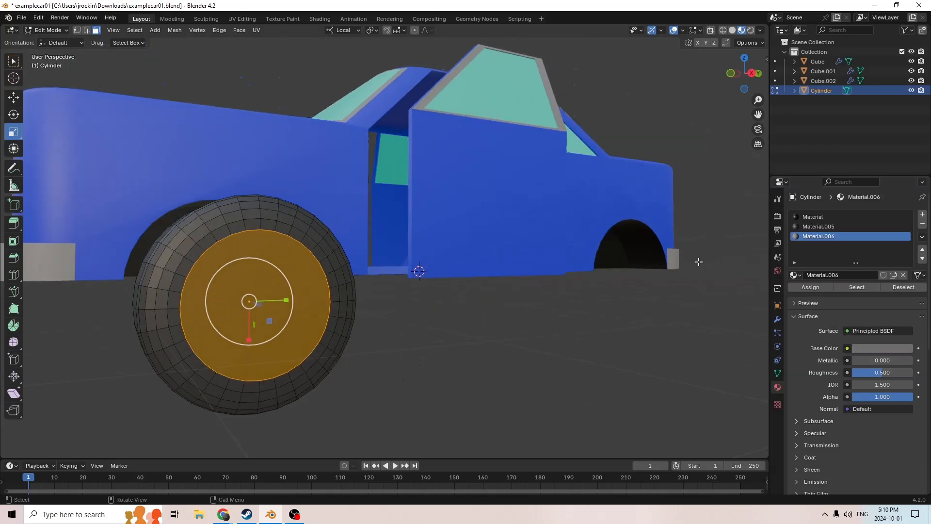
click(808, 286)
middle_drag(631, 327, 651, 321)
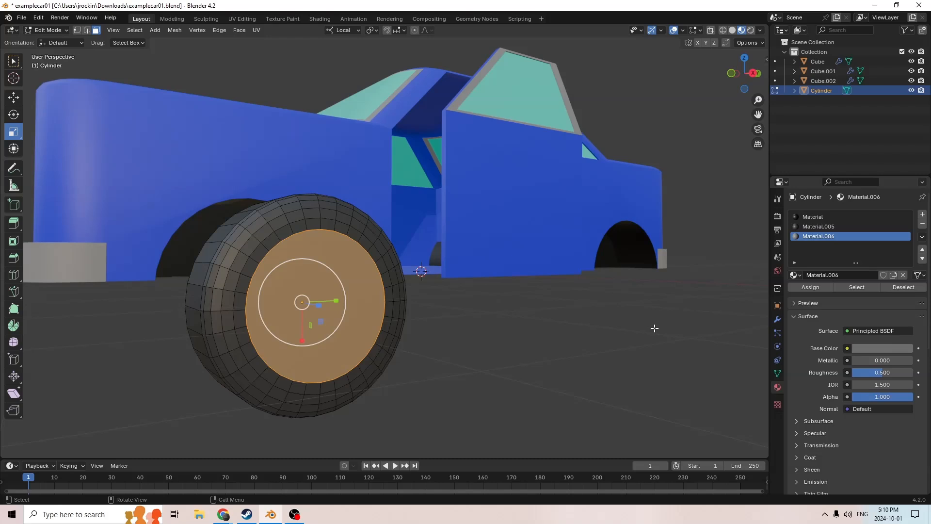
Step: Inset the grey side faces by about 0.03 m to leave a thin rim
mouse_move(648, 361)
middle_down()
mouse_move(654, 364)
mouse_move(638, 362)
middle_up()
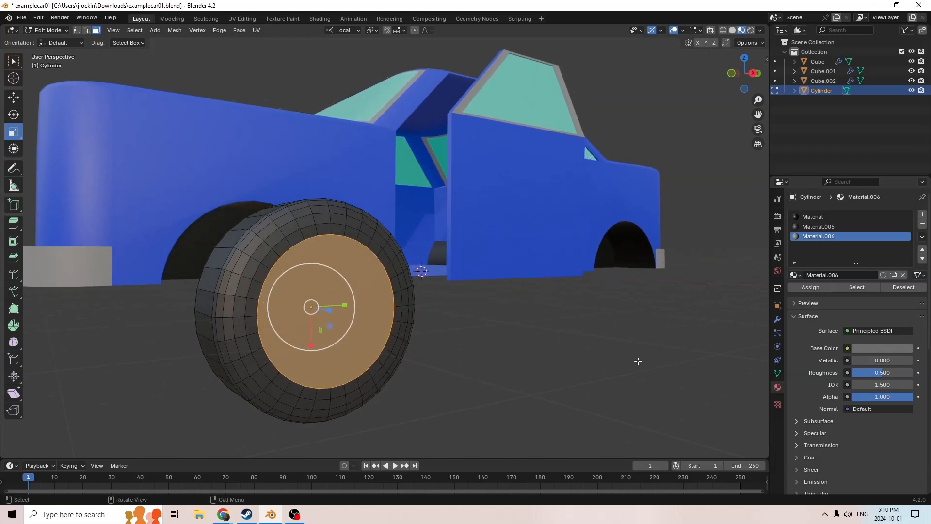
key(i)
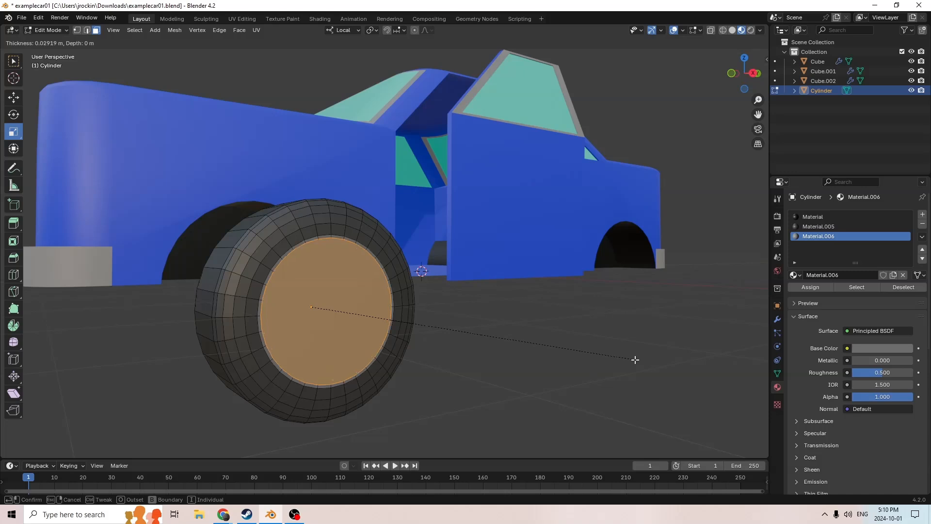
click(635, 359)
middle_drag(629, 357, 658, 357)
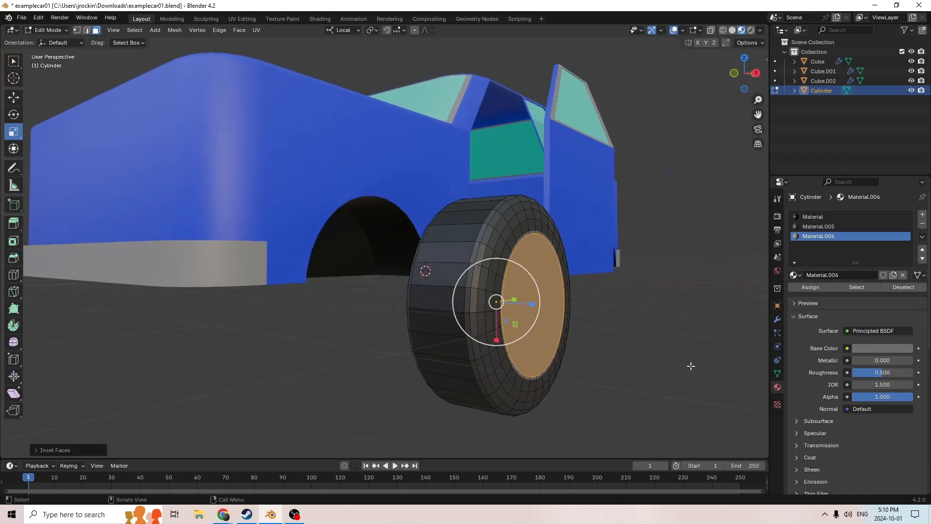
Step: Extrude the inset side faces in place and scale them inward along the local Z axis to recess the rims
key(e)
right_click(685, 340)
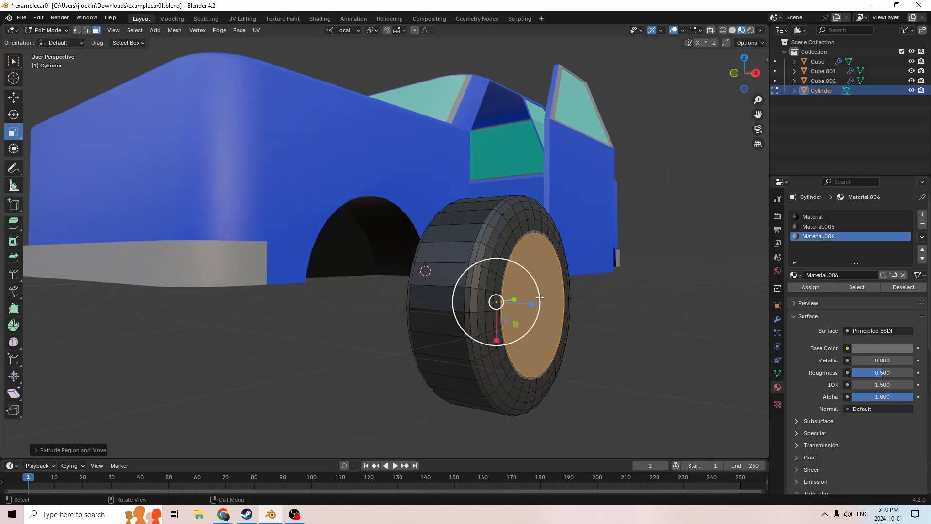
drag(539, 293, 502, 304)
right_click(519, 305)
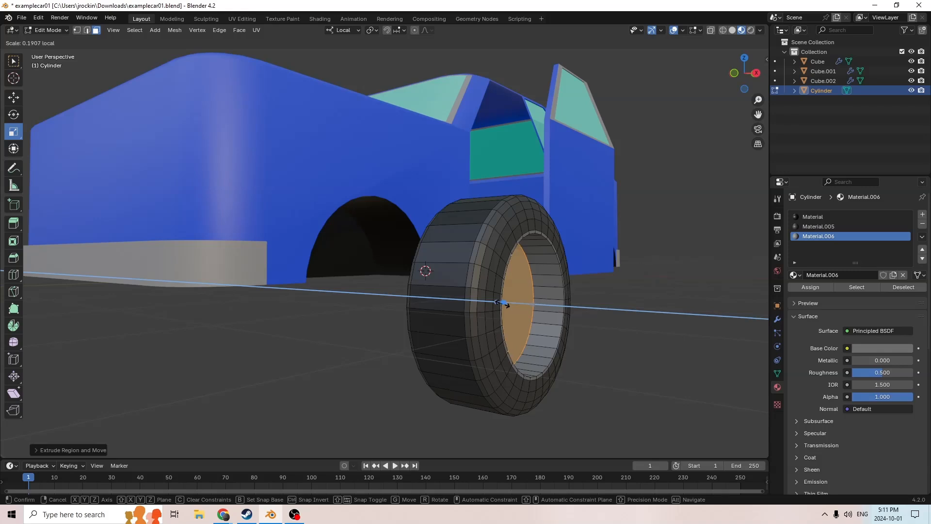
drag(503, 303, 498, 301)
mouse_move(498, 301)
middle_down()
mouse_move(488, 312)
mouse_move(494, 289)
middle_up()
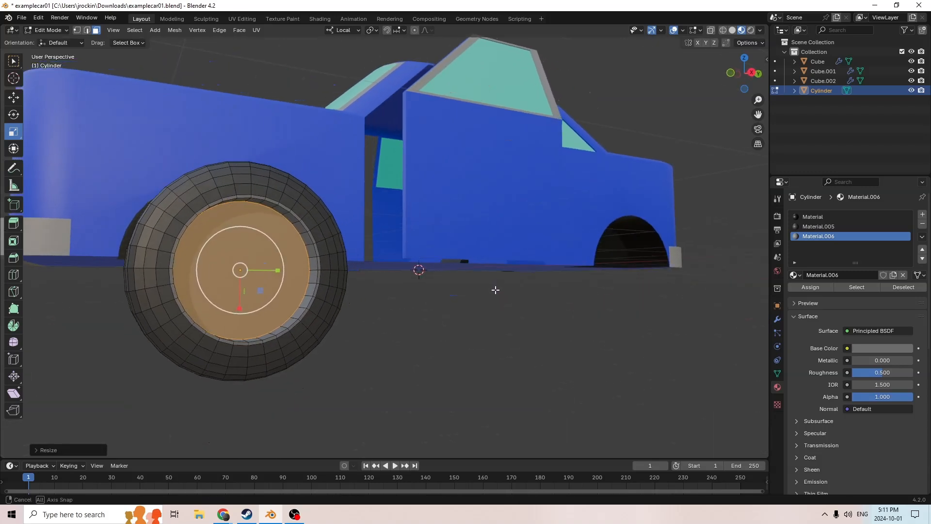
Step: Inset the recessed faces by about 0.3 m to form the hub circles
key(i)
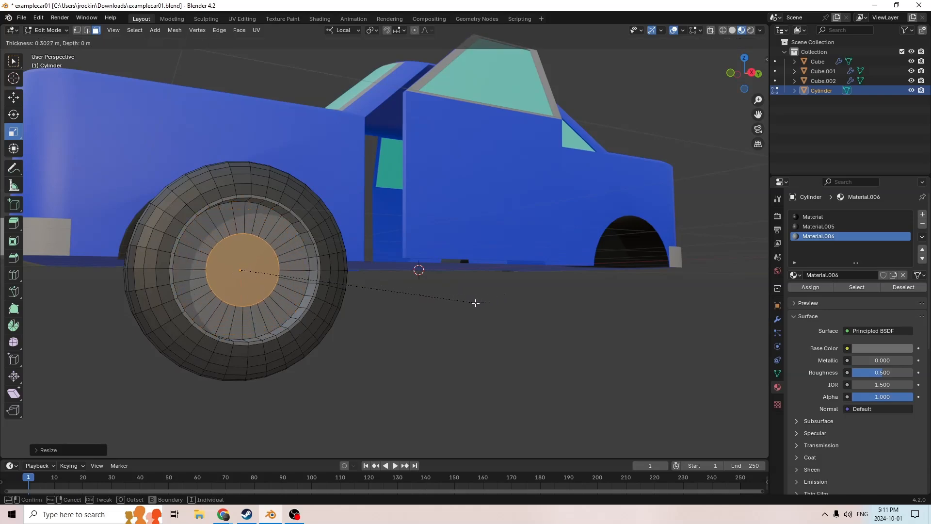
click(472, 303)
middle_drag(472, 304, 515, 312)
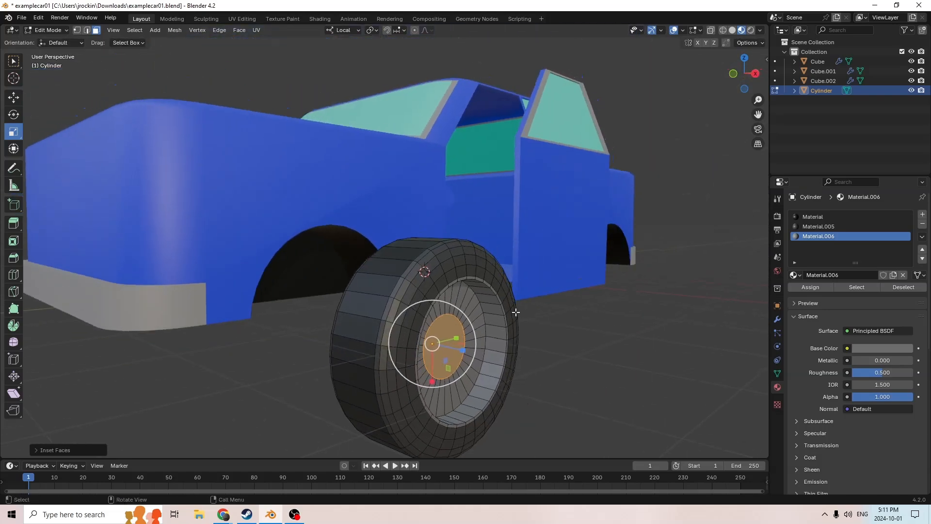
Step: Extrude the hub circles in place, scale them outward along the local Z axis and clear the selection
click(463, 351)
key(e)
right_click(487, 306)
drag(463, 351, 493, 360)
middle_drag(493, 360, 530, 353)
click(532, 353)
Step: Select the flat end faces of the raised hubs on the wheel
scroll(526, 352, down, 2)
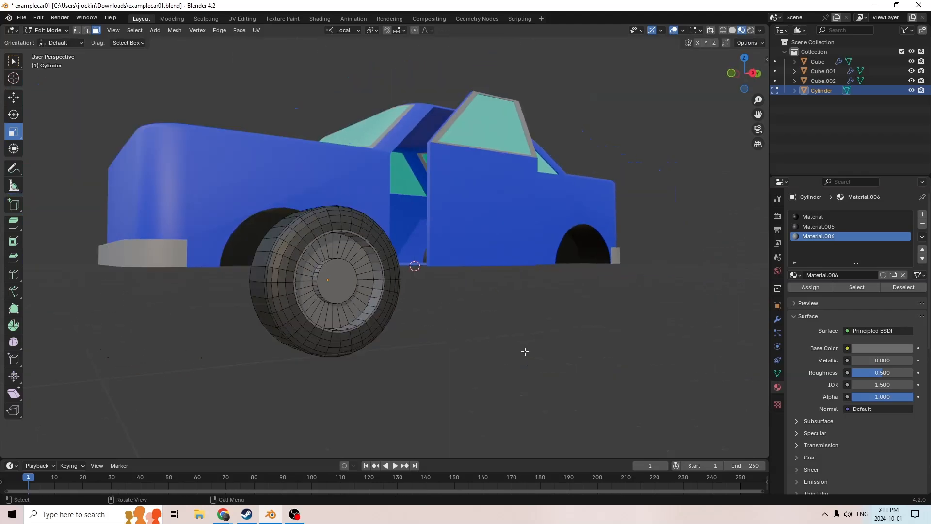
scroll(525, 351, up, 2)
middle_drag(402, 335, 347, 324)
scroll(451, 326, up, 3)
scroll(415, 332, down, 5)
click(246, 318)
middle_drag(247, 318, 501, 329)
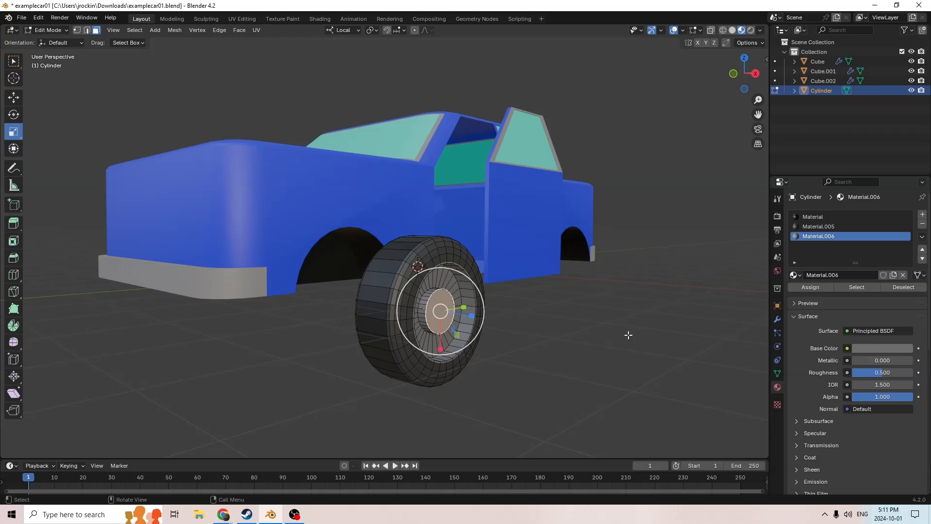
Step: Return to Object Mode and apply Shade Auto Smooth to the wheel
scroll(628, 335, up, 2)
scroll(627, 334, down, 2)
middle_drag(627, 335, 476, 344)
key(Tab)
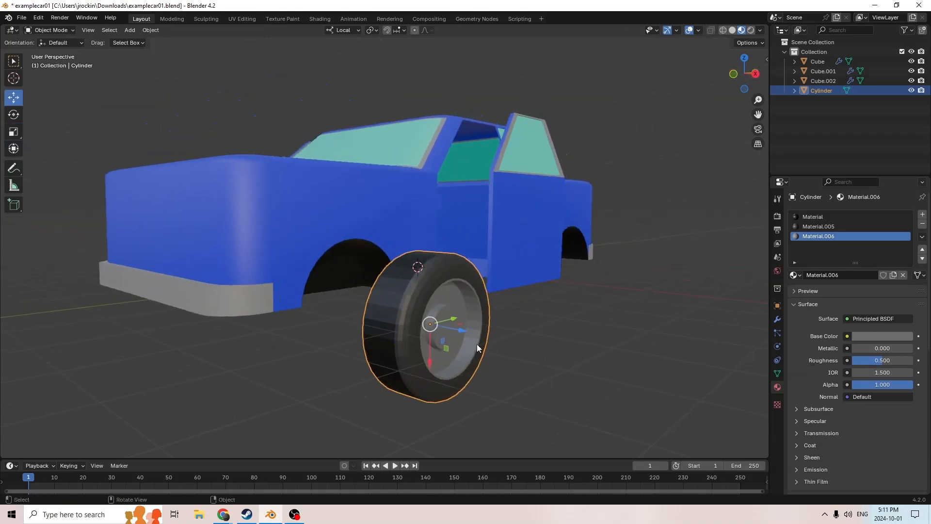
right_click(409, 341)
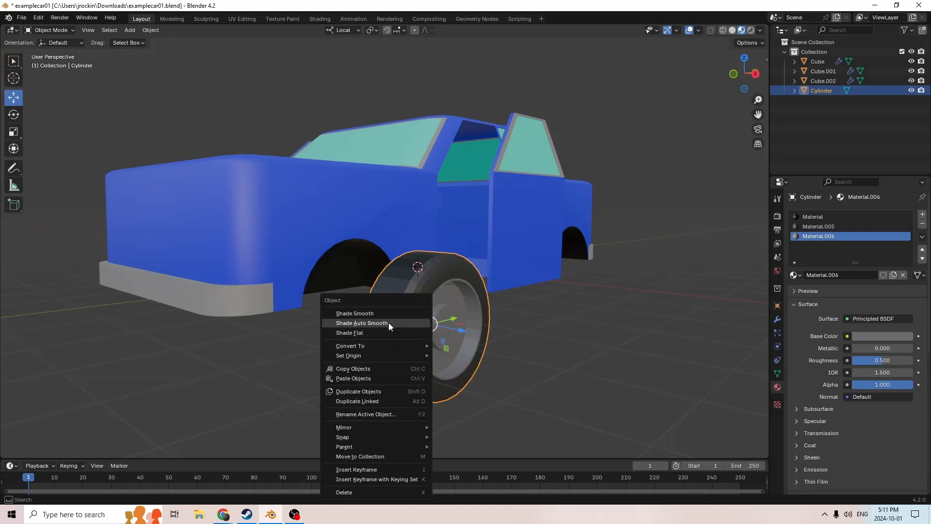
click(388, 322)
Step: Move the wheel along its local Z axis into the front wheel arch and scale it down slightly to fit
middle_drag(436, 336, 574, 301)
drag(595, 280, 476, 280)
middle_drag(476, 280, 401, 274)
key(s)
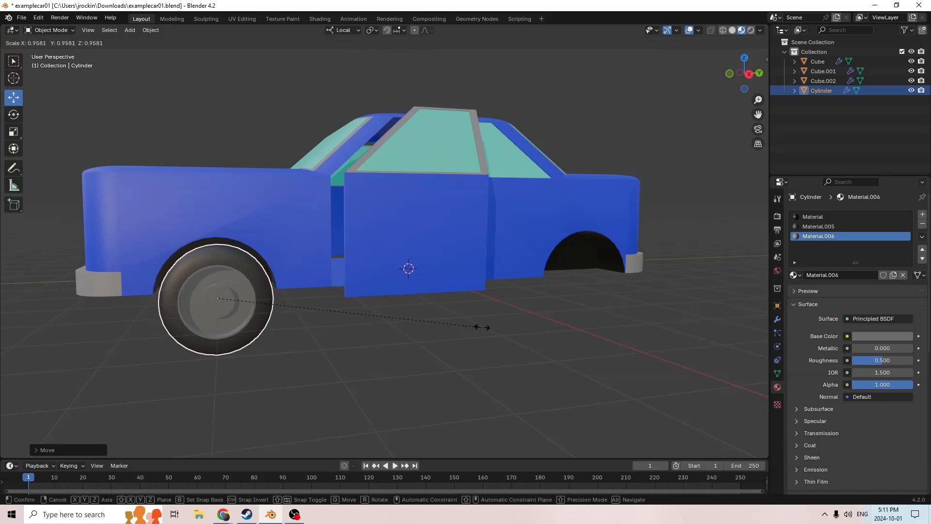
click(473, 324)
mouse_move(473, 329)
middle_down()
mouse_move(474, 303)
mouse_move(462, 323)
middle_up()
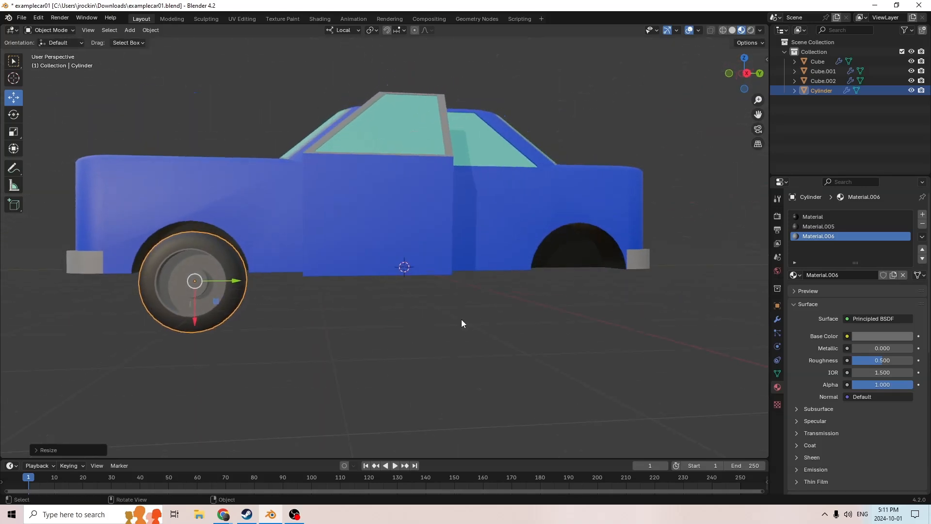
Step: Duplicate the front wheel and move the copy along its local Y axis until it sits in the rear wheel arch
key(shift+d)
right_click(475, 299)
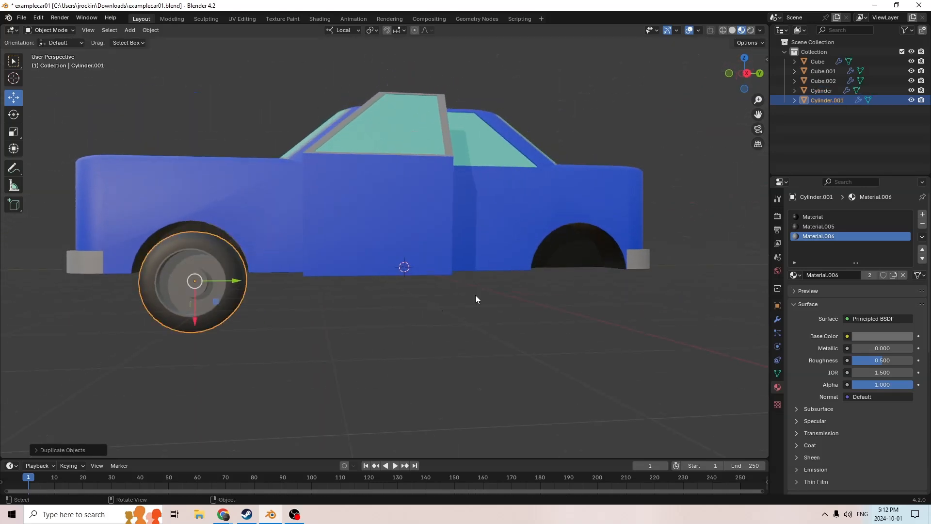
drag(235, 281, 569, 299)
scroll(589, 300, up, 1)
middle_drag(569, 296, 641, 308)
drag(641, 308, 632, 307)
middle_drag(632, 307, 598, 299)
scroll(596, 298, down, 3)
Step: Duplicate the rear wheel in place and show the copy's object transform properties
middle_drag(590, 296, 506, 262)
mouse_move(422, 264)
middle_down()
mouse_move(450, 287)
mouse_move(427, 269)
middle_up()
key(shift+d)
right_click(485, 281)
drag(246, 238, 580, 269)
right_click(580, 269)
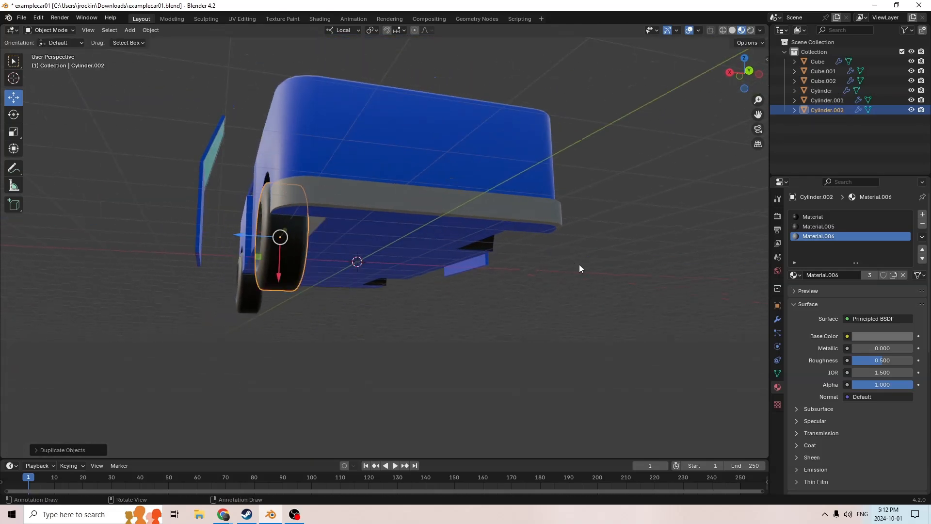
click(777, 305)
middle_drag(728, 295, 674, 298)
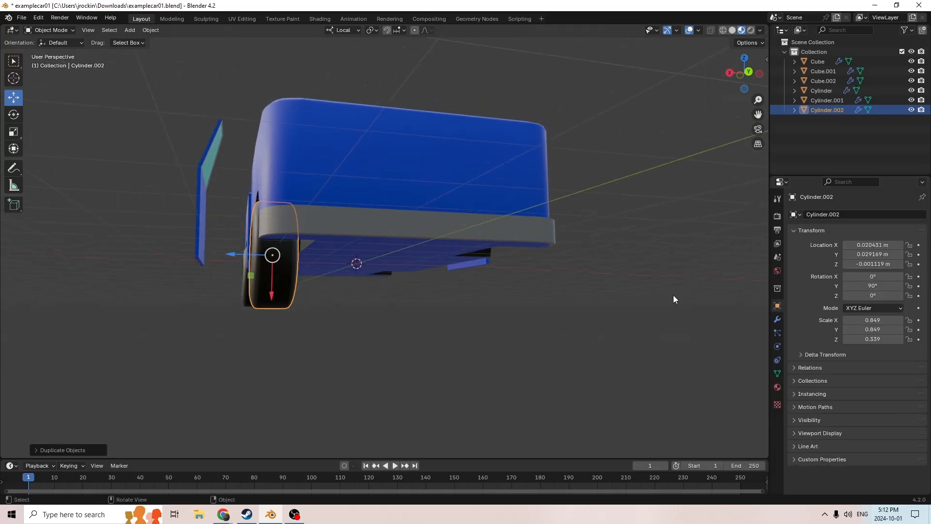
drag(231, 254, 333, 259)
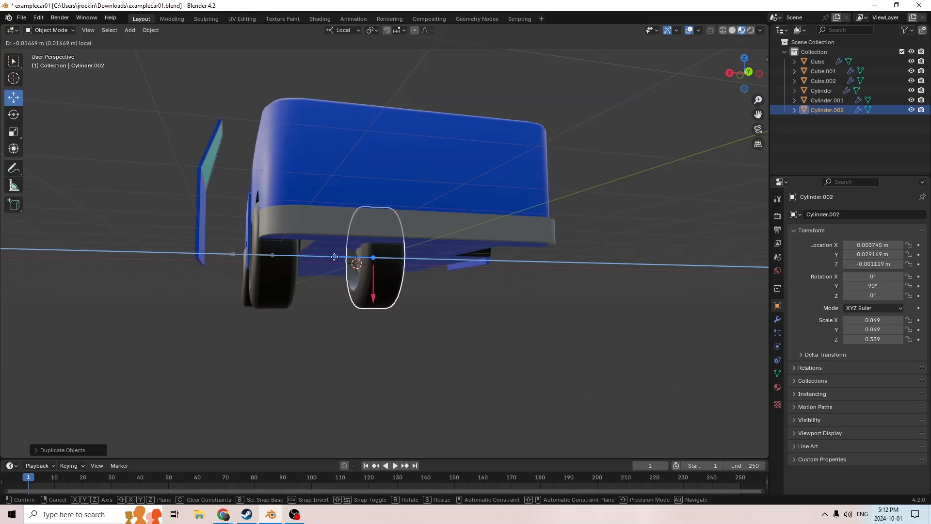
right_click(335, 260)
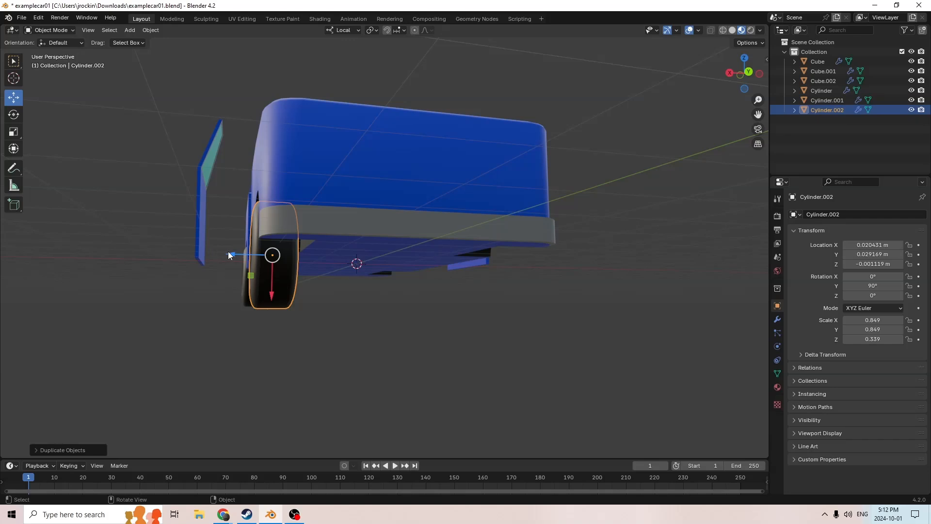
drag(229, 253, 278, 255)
right_click(277, 254)
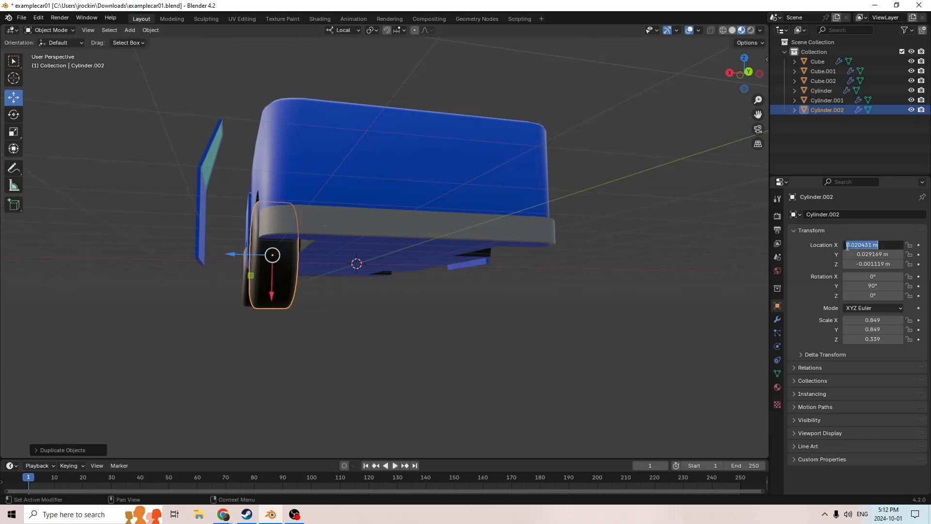
Step: Set the duplicated rear wheel's X location to -0.020431 m, placing it on the opposite side of the car
text(-)
key(Return)
mouse_move(281, 280)
middle_down()
mouse_move(301, 284)
mouse_move(271, 283)
middle_up()
Step: Duplicate the original front wheel in place and set the copy's X location to -0.020431 m
click(211, 284)
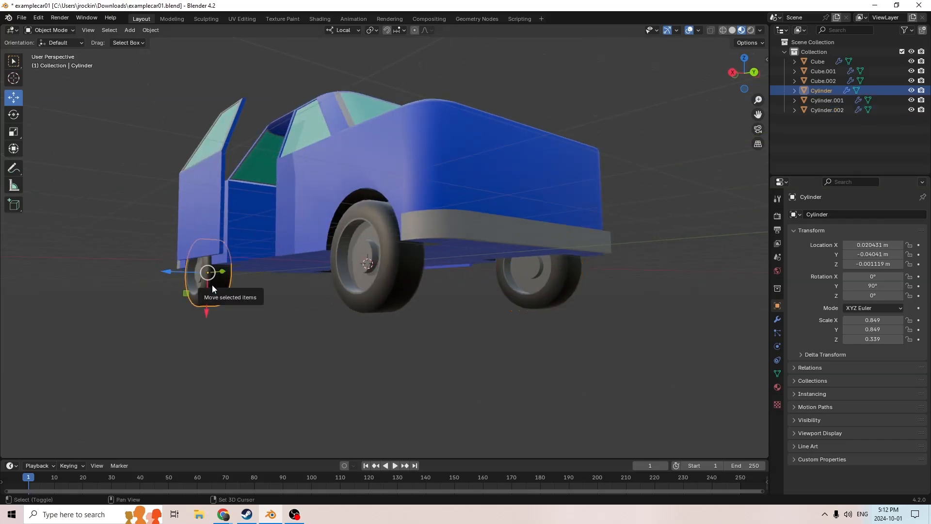
key(shift+d)
right_click(315, 269)
double_click(847, 245)
text(-)
key(Return)
middle_drag(369, 286, 493, 256)
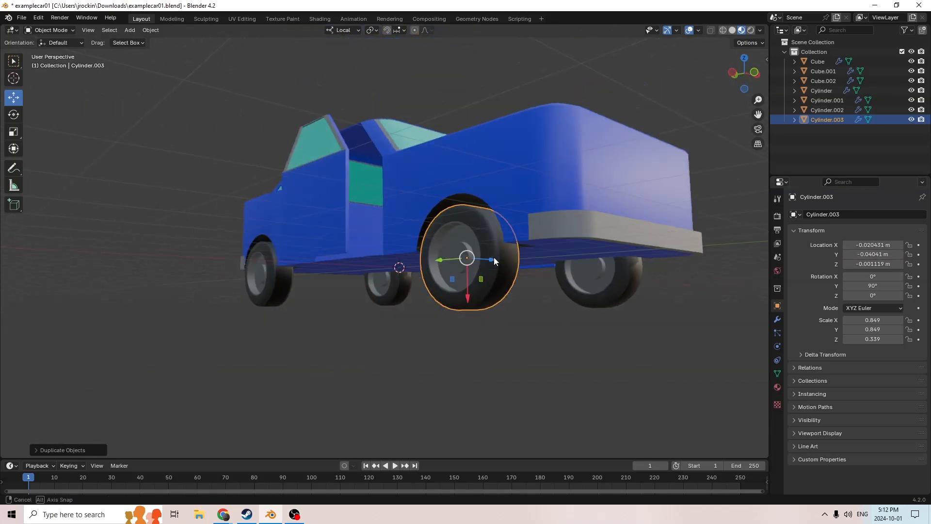
Step: Bevel the outer hub faces of the two duplicated wheels on the negative X side by about 0.0007 m with 5 segments
middle_drag(437, 277, 402, 291)
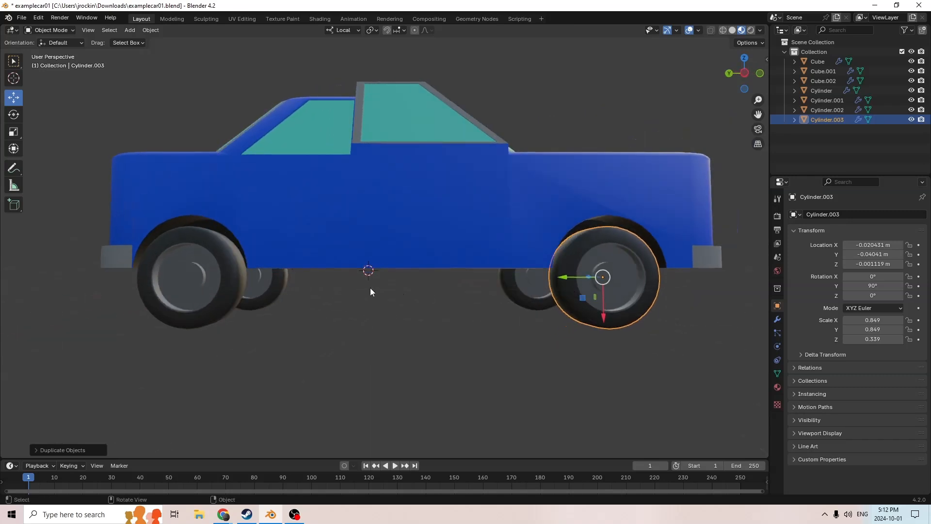
shift+click(169, 279)
middle_drag(168, 279, 229, 286)
key(Tab)
click(198, 280)
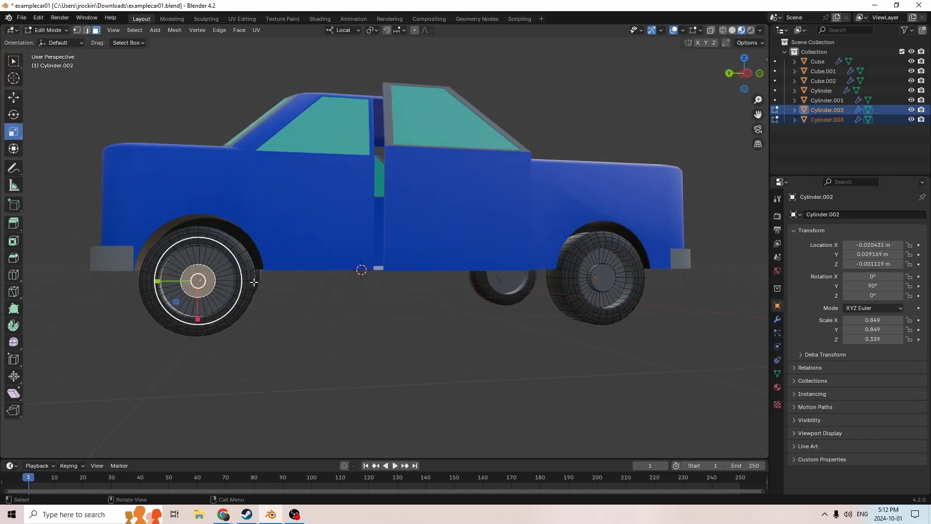
shift+click(596, 280)
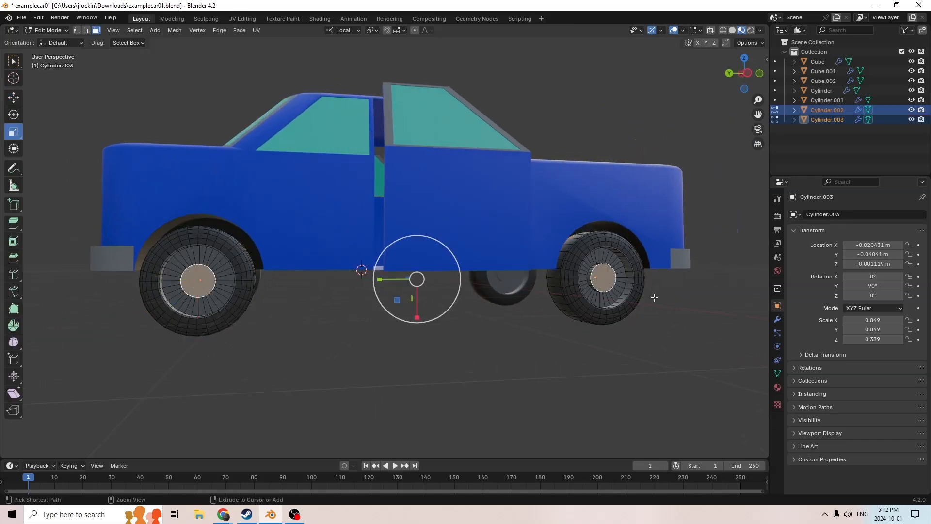
key(ctrl+b)
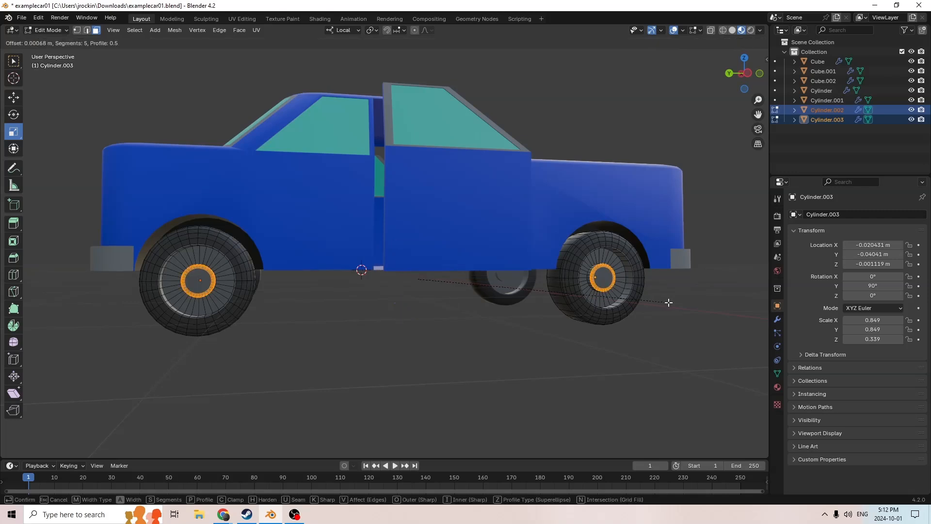
click(670, 303)
key(Tab)
Step: Bevel the outer hub faces of the two wheels on the positive X side by about 0.0007 m with 5 segments
scroll(657, 305, up, 1)
middle_drag(604, 305, 367, 313)
click(589, 297)
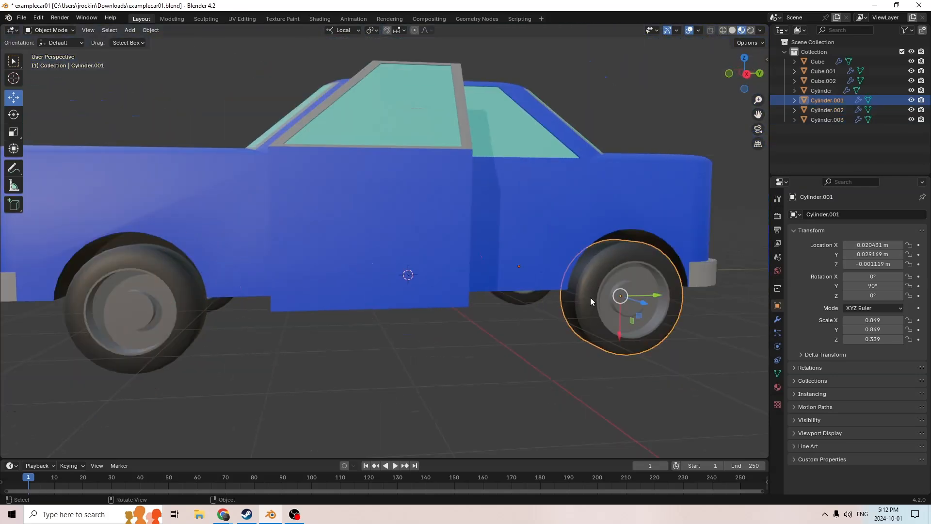
shift+click(182, 317)
middle_drag(182, 317, 241, 318)
key(Tab)
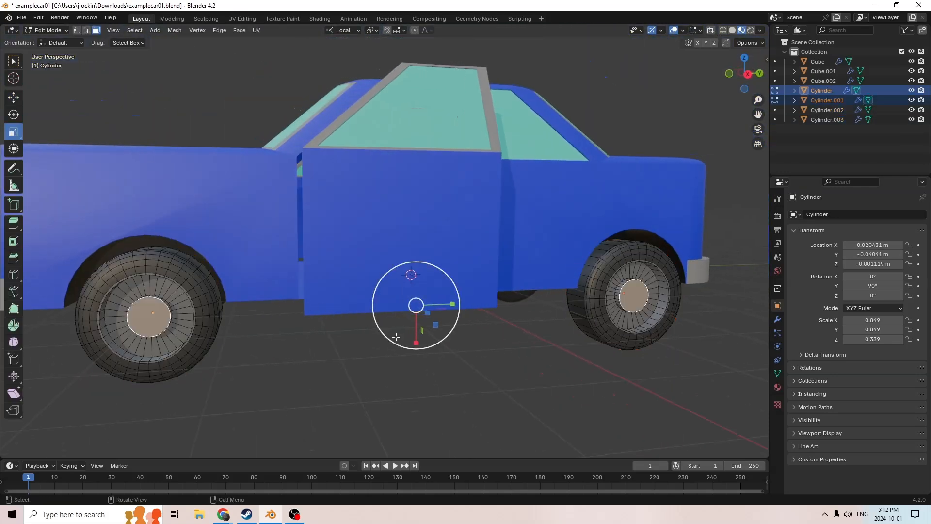
key(ctrl+b)
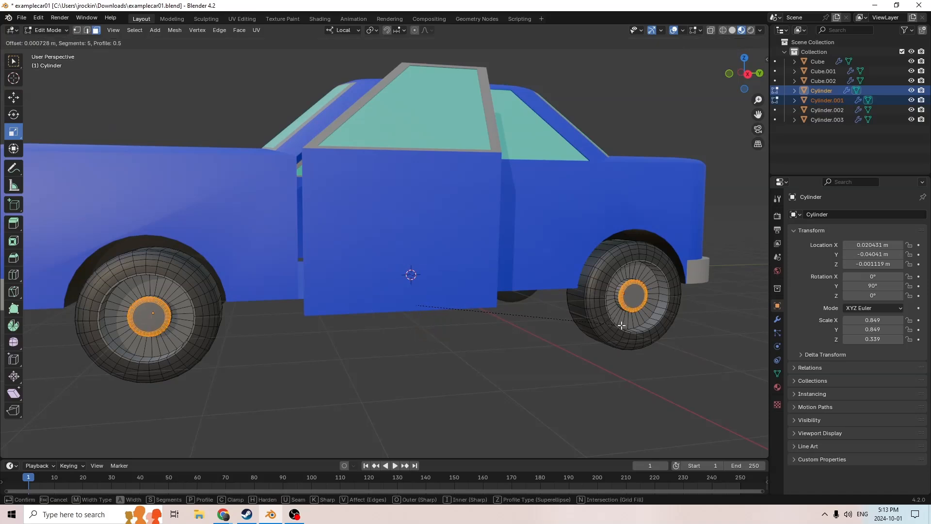
click(621, 325)
middle_drag(621, 325, 557, 326)
key(Tab)
Step: Clear the selection and look over the whole car with its wheels
click(500, 373)
scroll(506, 369, down, 3)
middle_drag(506, 369, 478, 357)
scroll(373, 350, up, 2)
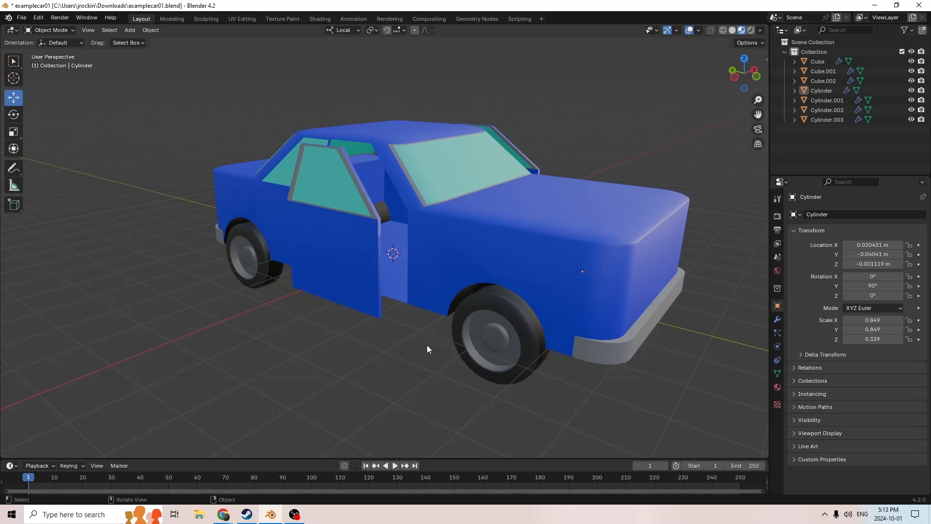
Step: Add a cube and move it to the car's front end at Y -0.056509 m, Z 0.010349 m
middle_drag(380, 342, 601, 281)
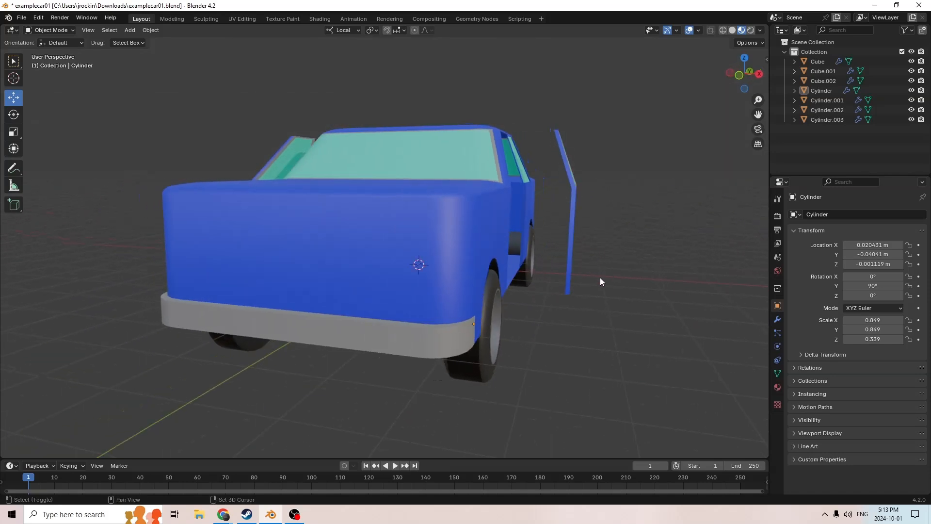
key(shift+a)
mouse_move(577, 299)
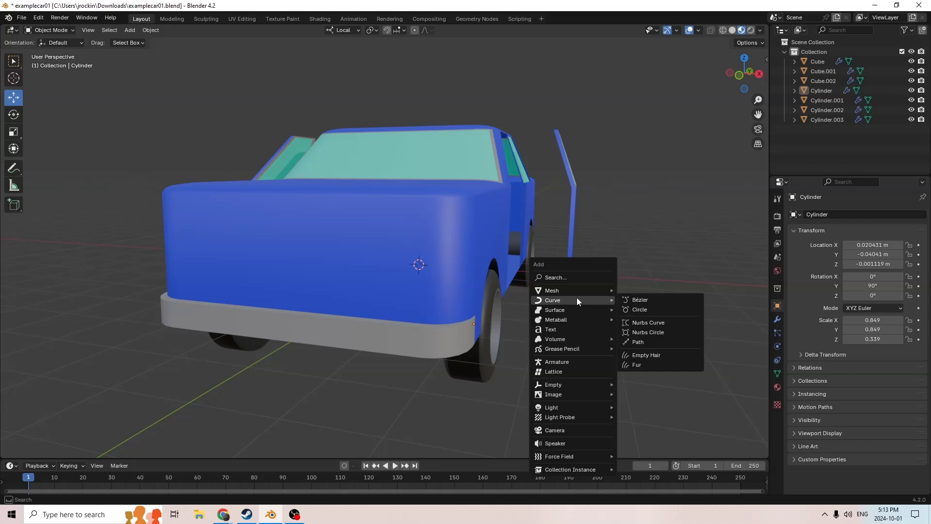
click(635, 301)
middle_drag(601, 313, 414, 298)
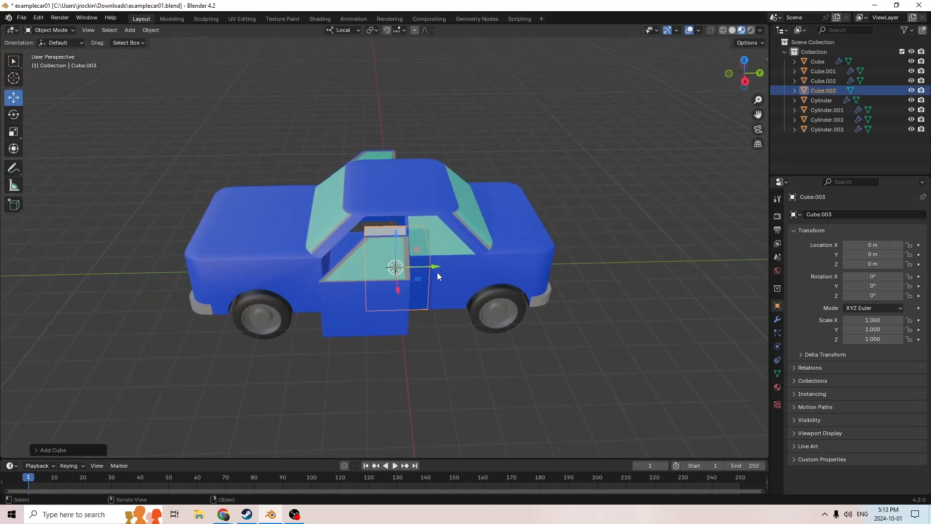
key(g)
middle_drag(264, 247, 376, 221)
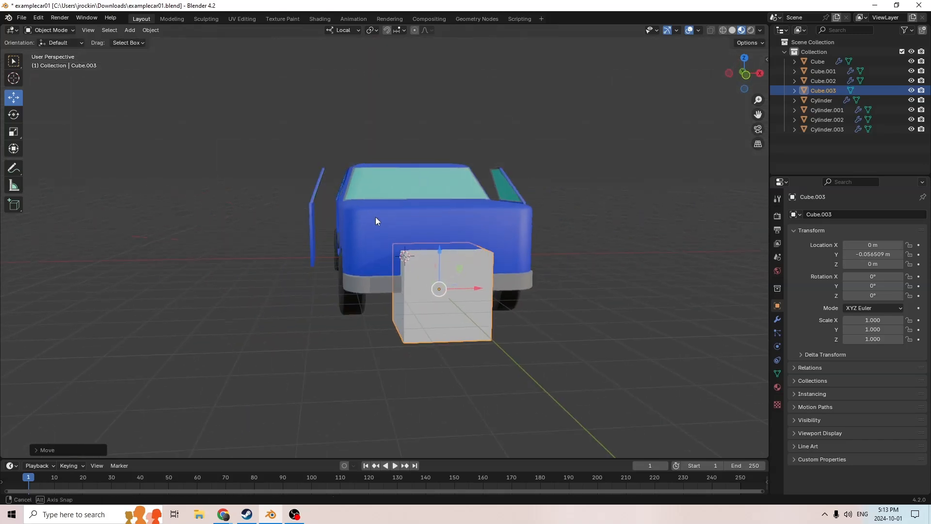
key(z)
click(443, 219)
Step: Scale the cube uniformly to 0.491, then widen it across the car's front to an X scale of 1.524
middle_drag(443, 220, 602, 298)
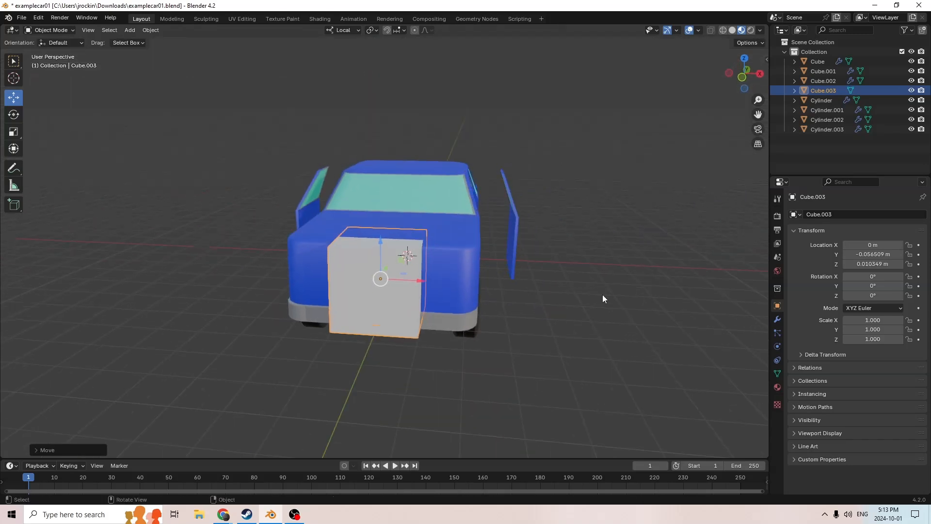
key(s)
click(474, 276)
middle_drag(473, 275, 111, 182)
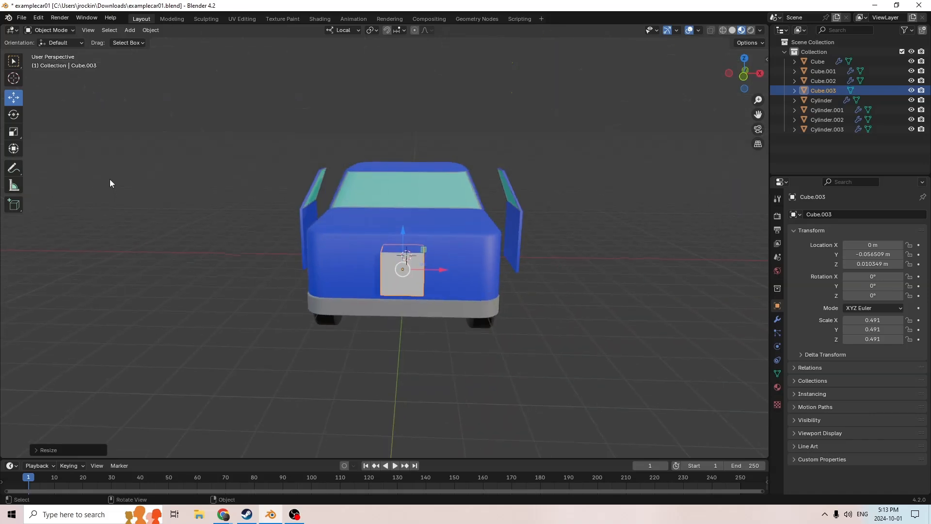
click(19, 133)
drag(443, 270, 530, 282)
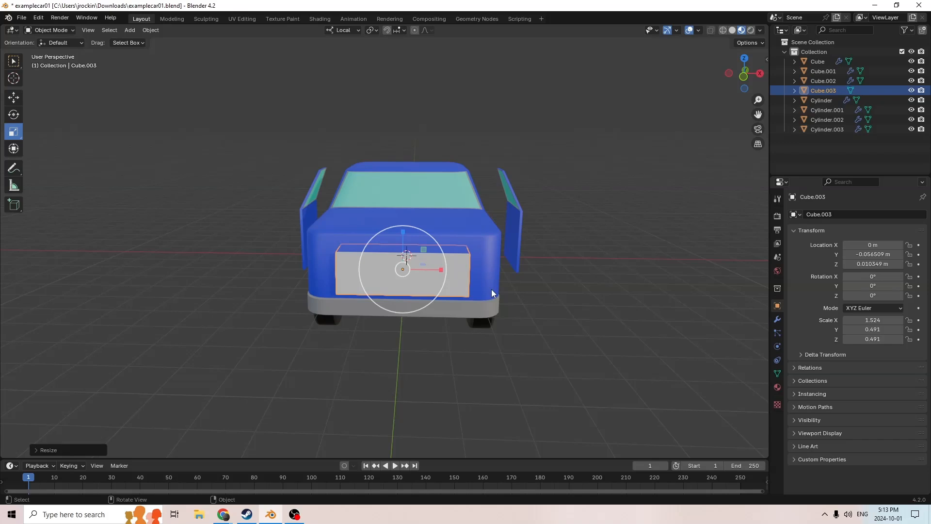
Step: Shift the front block outward to Y -0.058714 m and reduce its Y scale to 0.368
middle_drag(491, 289, 263, 236)
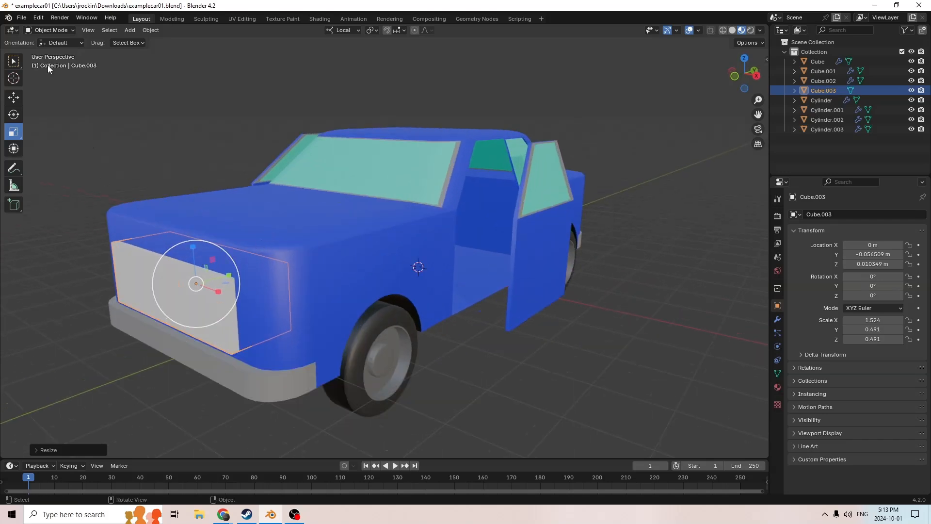
click(18, 97)
middle_drag(249, 214, 288, 218)
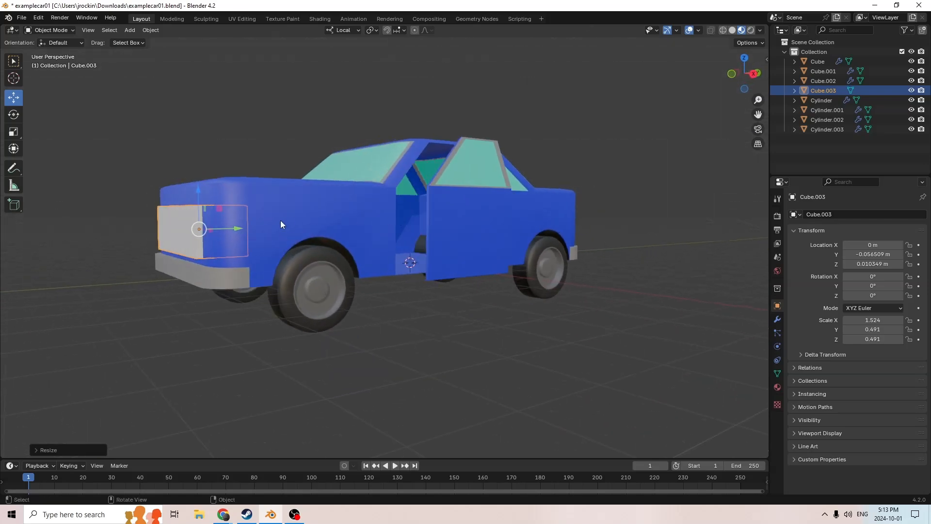
drag(237, 229, 227, 230)
click(13, 132)
middle_drag(218, 143, 204, 233)
drag(213, 234, 201, 234)
Step: Duplicate the front block and move the copy forward, clear of the car, to Y -0.074536 m
middle_drag(202, 231, 62, 103)
key(shift+d)
right_click(294, 229)
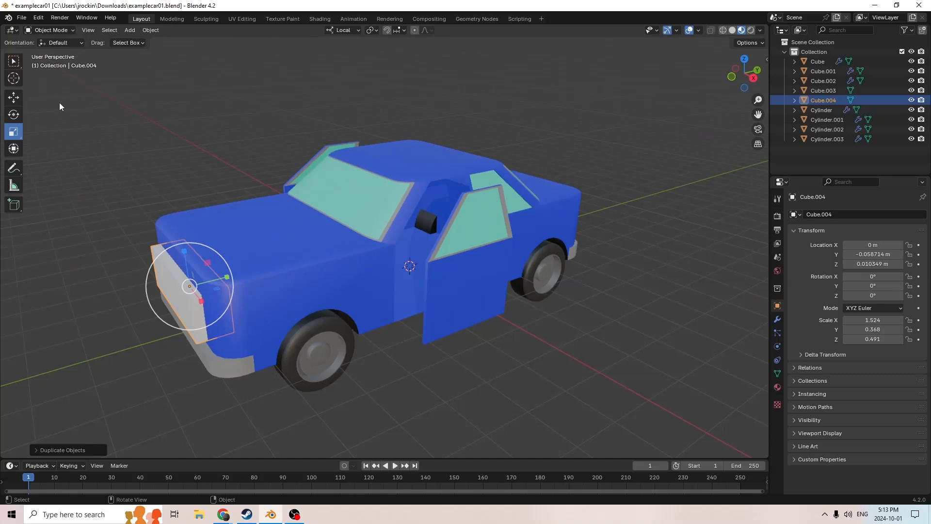
click(14, 98)
drag(225, 275, 200, 282)
middle_drag(199, 281, 423, 277)
scroll(454, 264, up, 1)
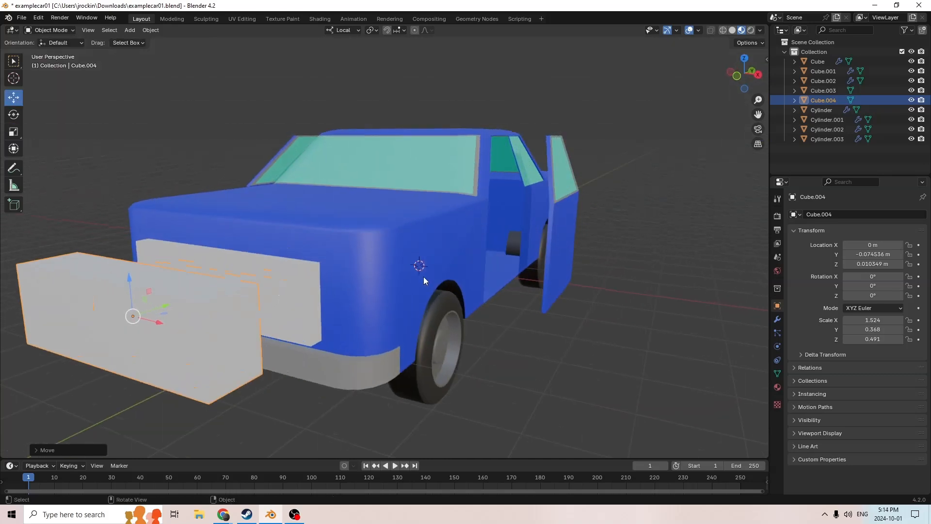
Step: Subtract the original front block from the car body with Booltron's Difference to cut a grille recess
click(311, 283)
shift+click(376, 249)
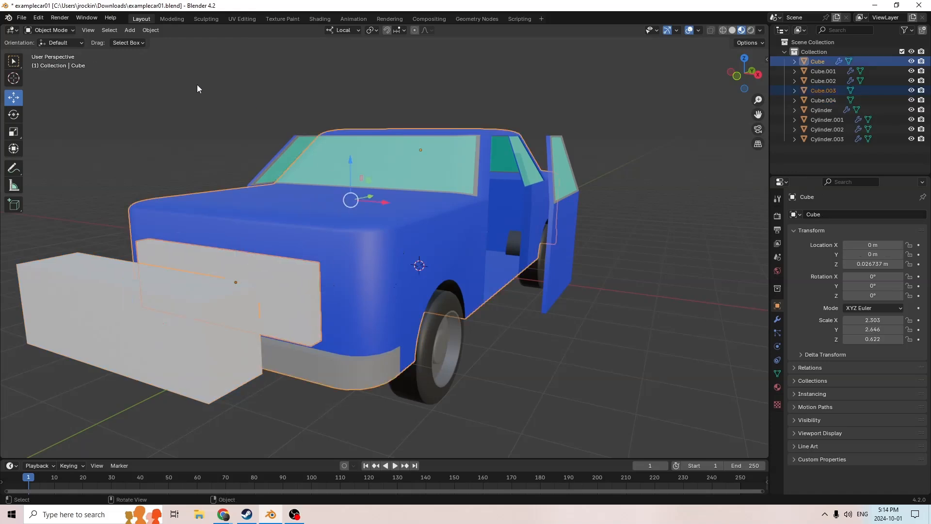
click(282, 287)
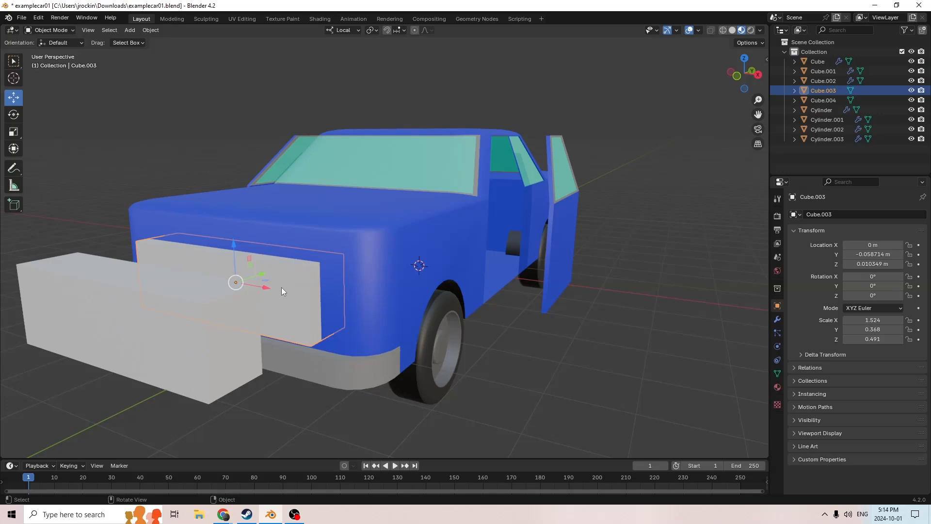
shift+click(374, 267)
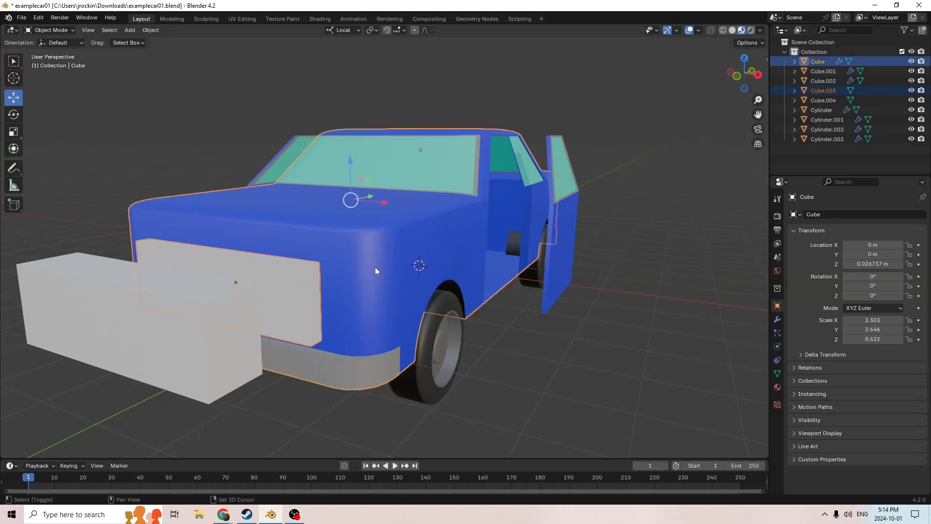
click(148, 30)
mouse_move(169, 382)
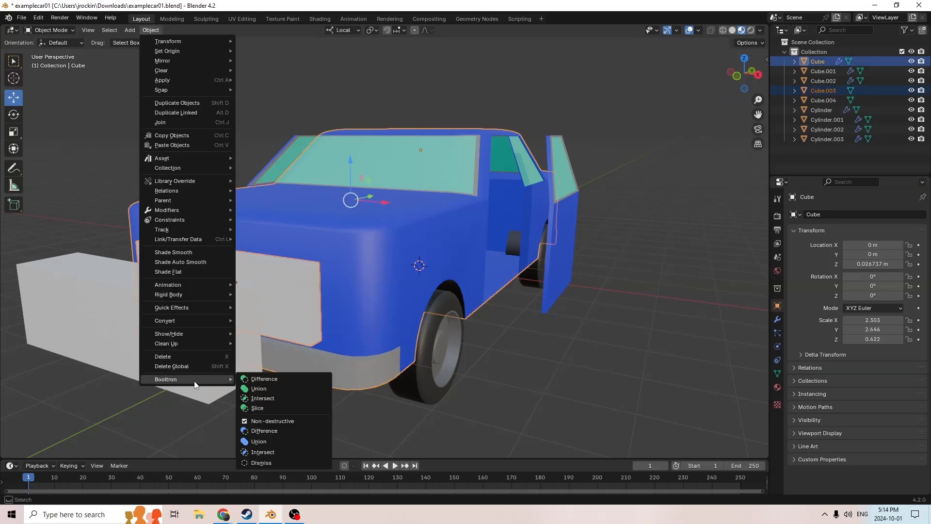
click(275, 382)
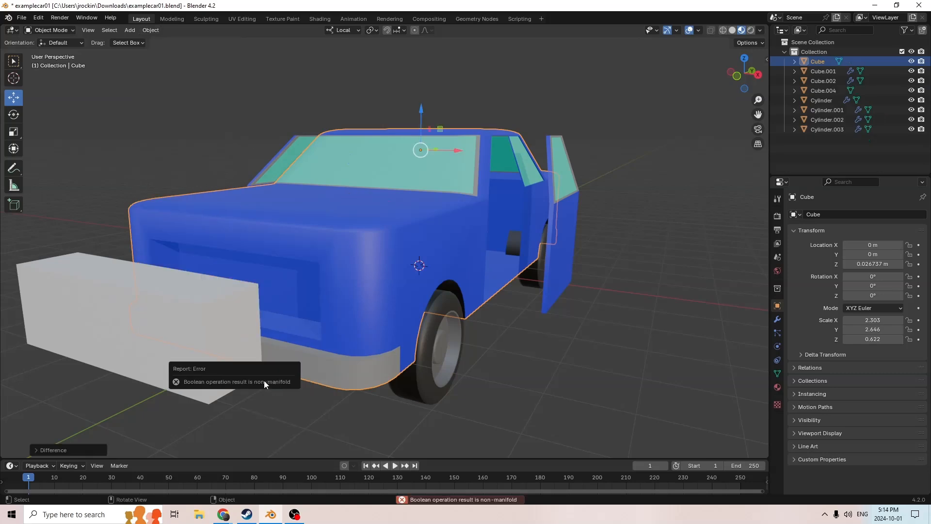
middle_drag(276, 342, 682, 336)
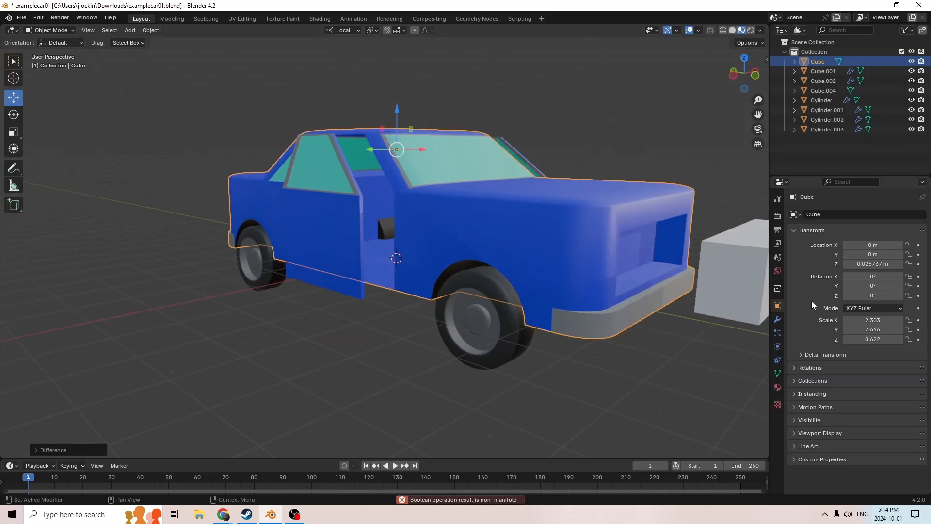
Step: Assign the black Material.002 to the faces inside the car body's grille recess
middle_drag(635, 260, 606, 248)
key(Tab)
key(Tab)
middle_drag(608, 252, 339, 198)
key(Tab)
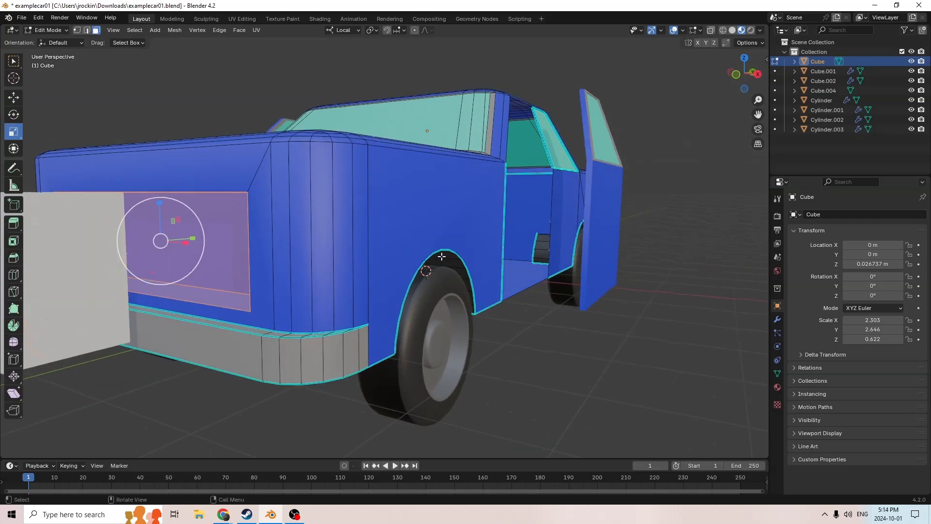
click(777, 387)
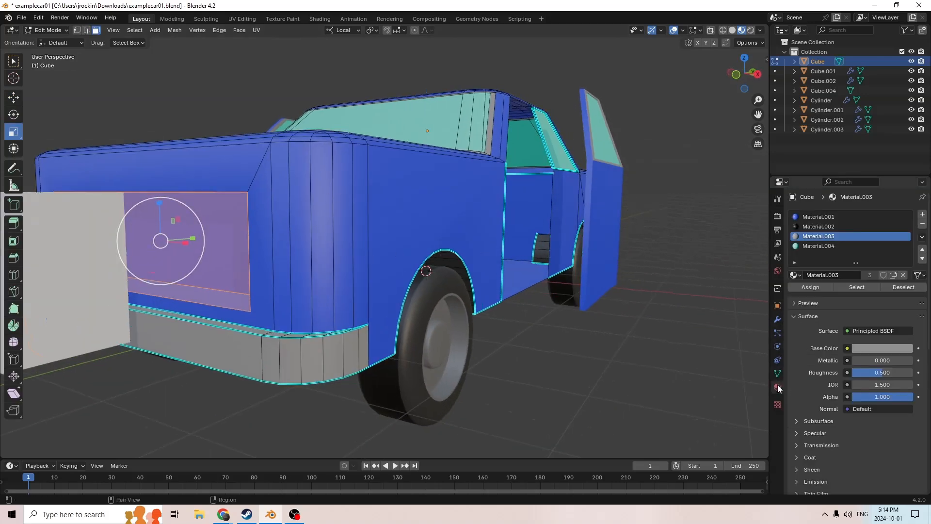
click(809, 227)
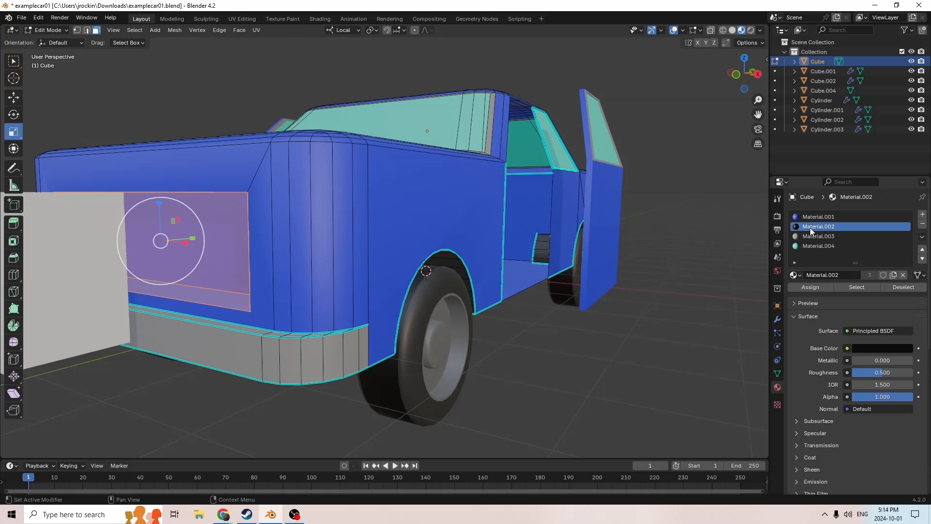
click(805, 288)
key(Tab)
Step: Flatten the spare block in front of the car along Y into a thin slab
middle_drag(635, 324, 661, 292)
middle_drag(761, 103, 642, 146)
click(566, 259)
middle_drag(572, 263, 656, 246)
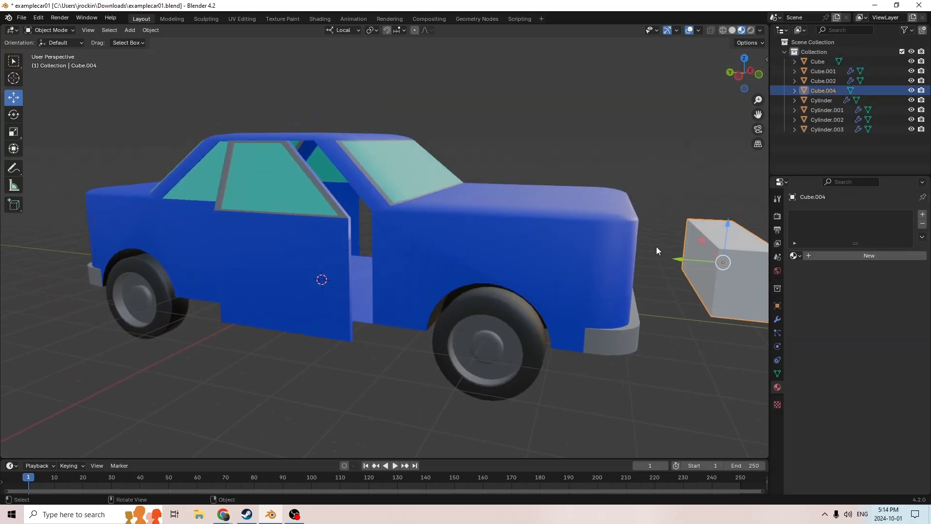
click(13, 131)
drag(679, 259, 712, 261)
middle_drag(671, 257, 594, 253)
Step: Duplicate the slab in place and scale the copy down slightly so it sits inside the original's outline
key(shift+d)
right_click(691, 251)
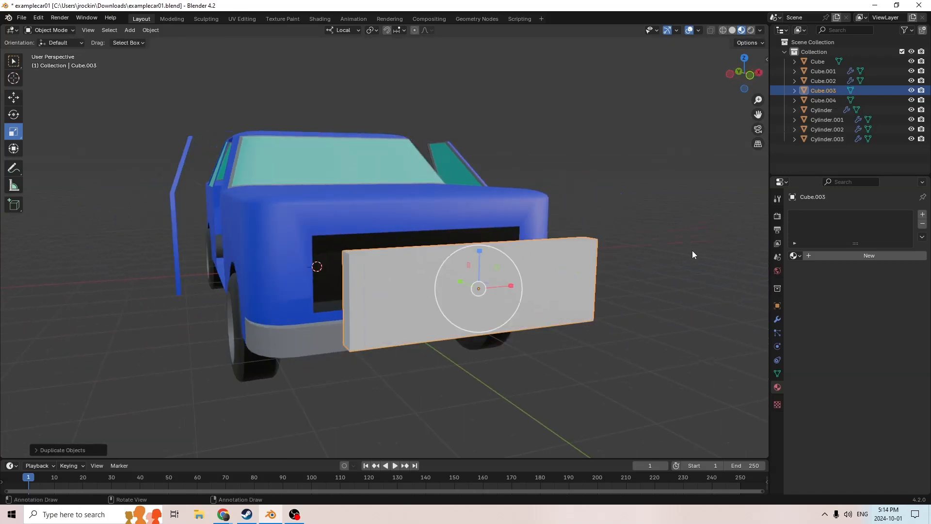
key(s)
click(667, 254)
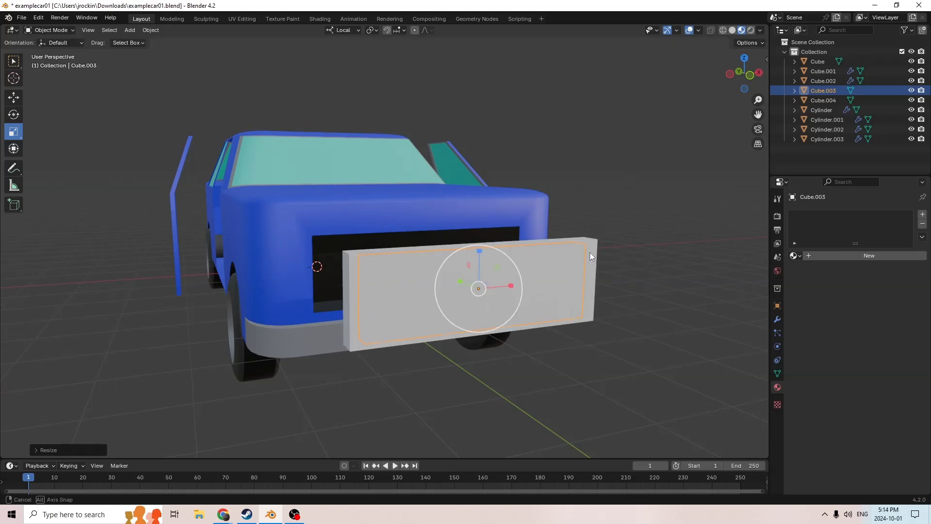
Step: Deepen the smaller slab along Y to pass through the outer one, and fine-tune its height and width
middle_drag(590, 252, 622, 284)
drag(640, 308, 594, 293)
middle_drag(549, 266, 453, 233)
drag(271, 208, 274, 213)
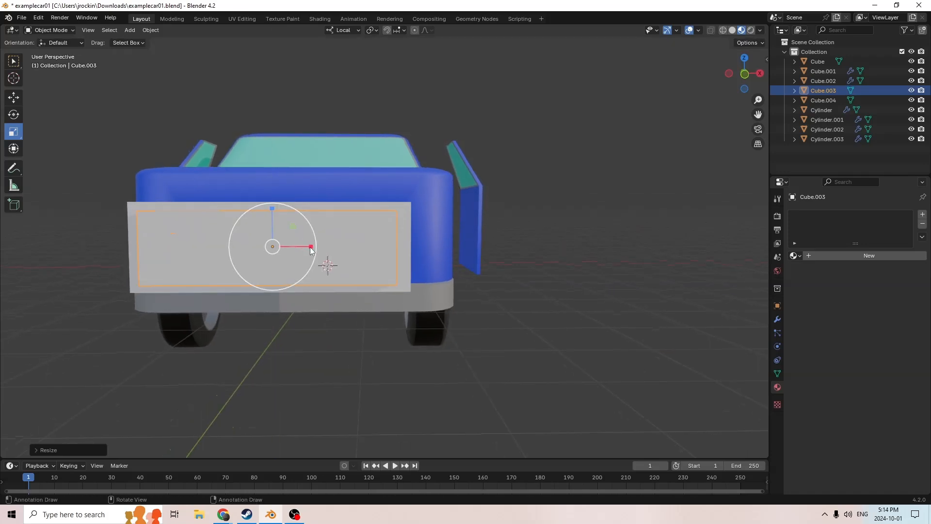
drag(310, 248, 313, 249)
Step: Duplicate the inner block in place and subtract the copy from the outer slab with Booltron's Difference to form a grille frame
middle_drag(313, 248, 503, 236)
key(shift+d)
click(558, 216)
middle_drag(557, 216, 400, 196)
shift+click(481, 304)
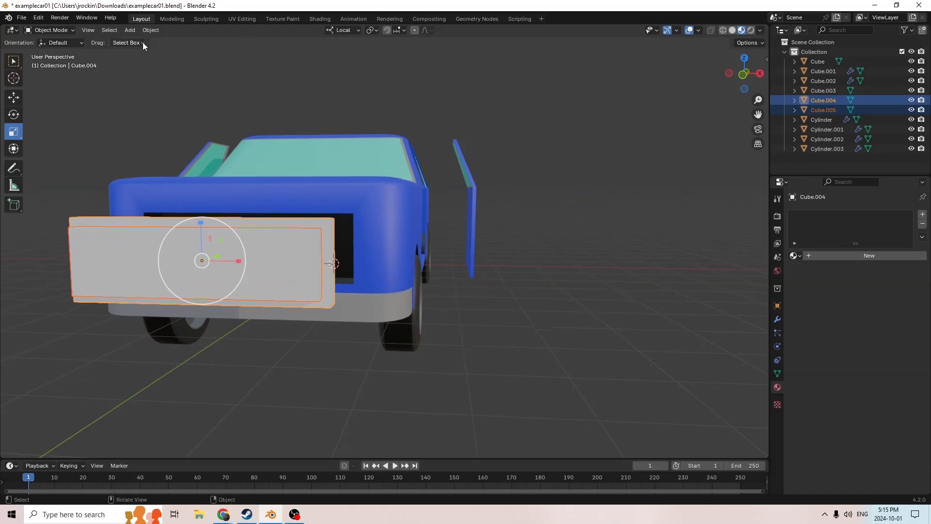
click(150, 30)
mouse_move(229, 380)
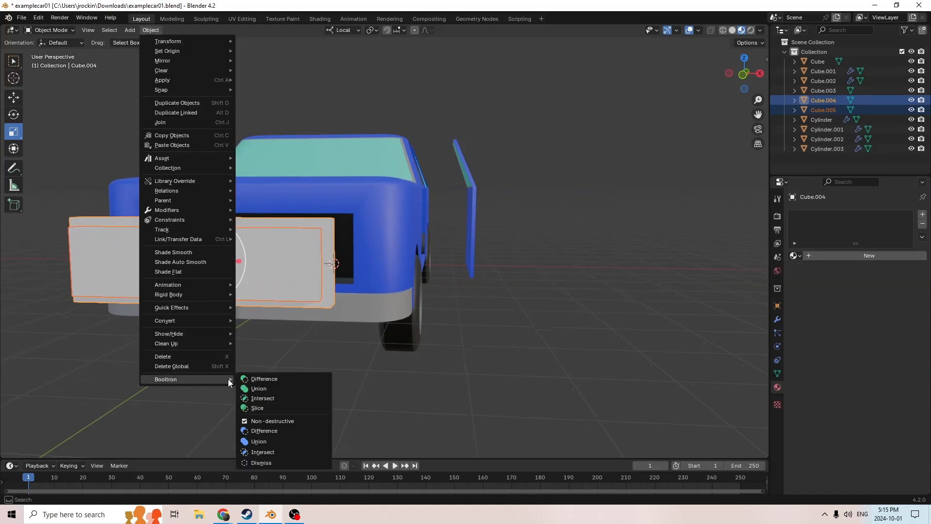
click(264, 379)
Step: Duplicate the inner block in place, then scale one copy into a horizontal bar and the other into a vertical bar
middle_drag(267, 327, 368, 286)
click(287, 254)
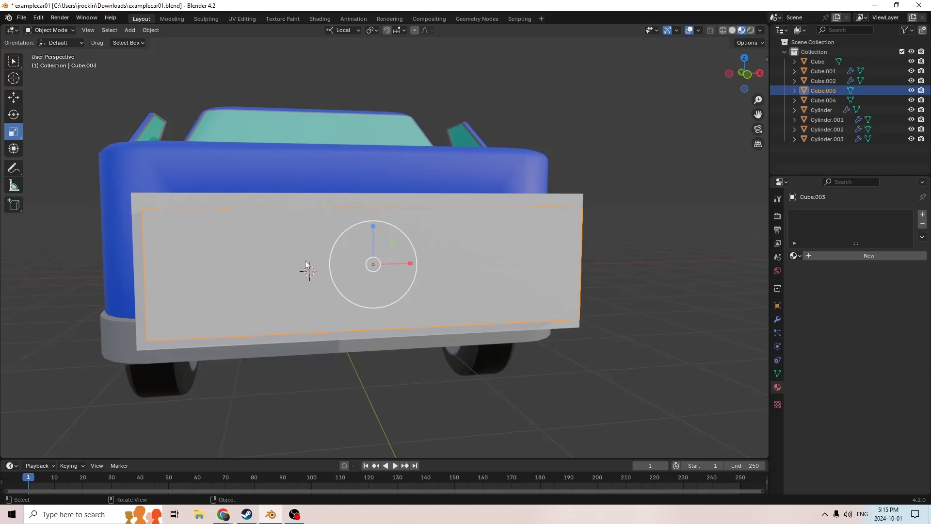
scroll(317, 272, down, 2)
key(shift+d)
right_click(427, 244)
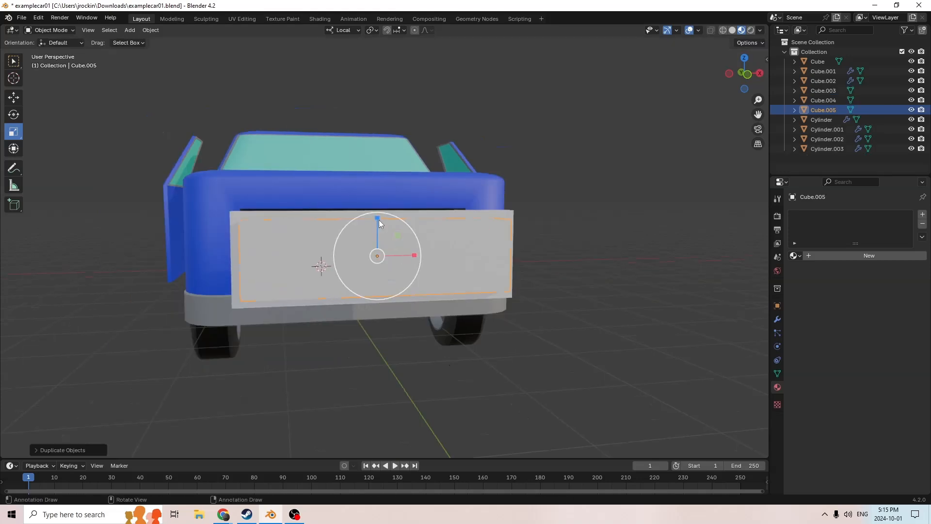
drag(377, 218, 382, 257)
click(423, 228)
middle_drag(382, 258, 469, 289)
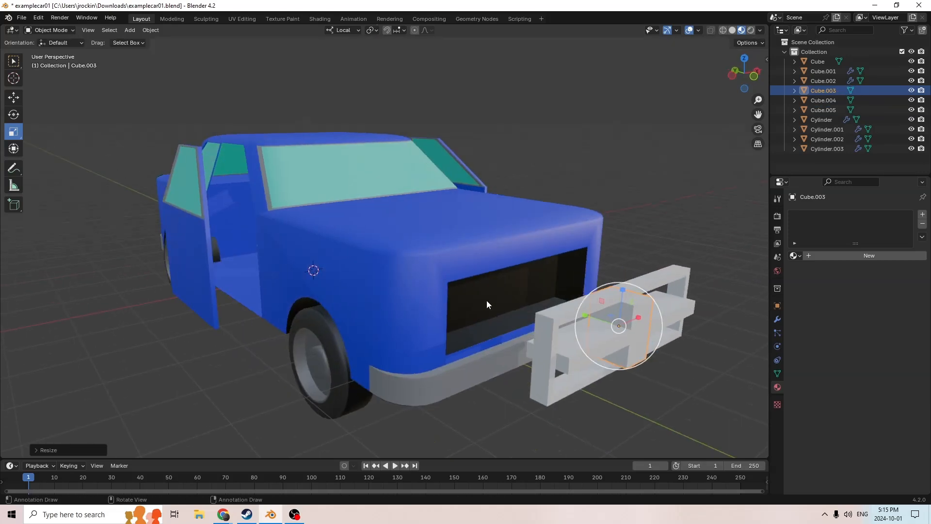
Step: Reduce the depth and height of the grille's horizontal bar
click(618, 335)
drag(583, 313, 592, 317)
middle_drag(592, 317, 394, 235)
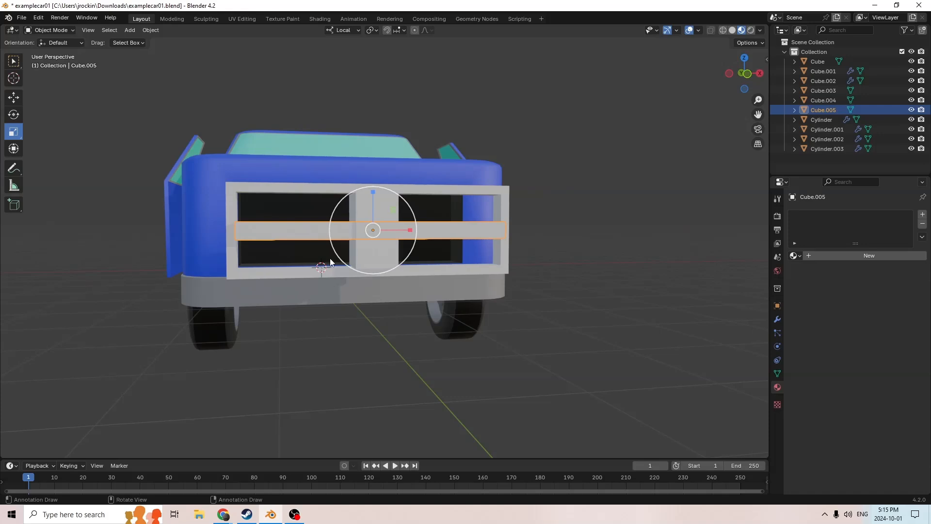
drag(372, 190, 370, 205)
Step: Narrow the grille's vertical bar along X
middle_drag(370, 205, 451, 252)
click(566, 335)
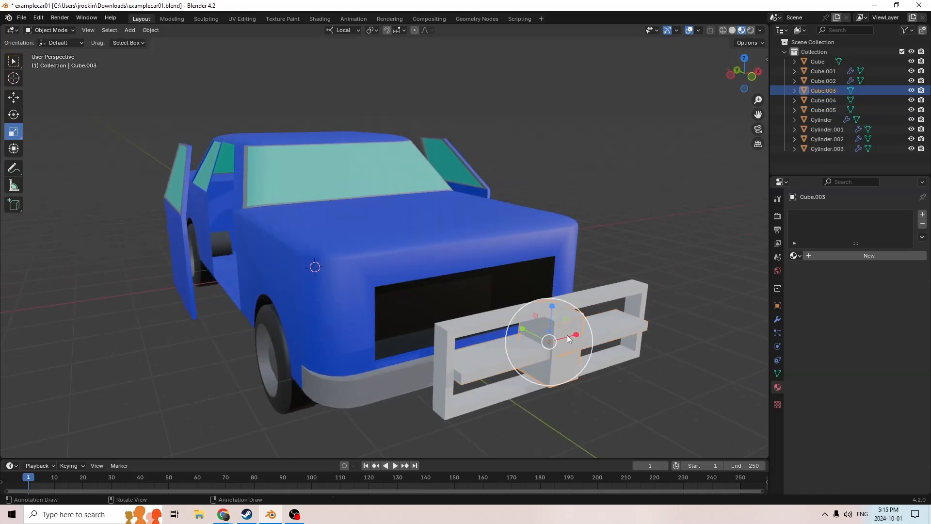
middle_drag(566, 335, 522, 310)
drag(318, 226, 289, 226)
middle_drag(289, 225, 325, 250)
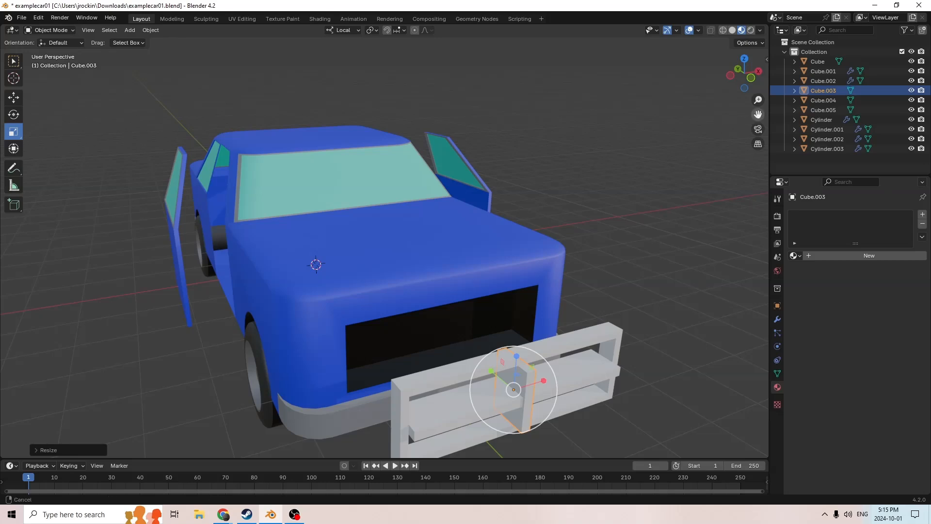
Step: Select both crossing grille bars and reduce their depth along Y to suit the frame
drag(758, 115, 693, 19)
scroll(678, 157, up, 1)
middle_drag(622, 197, 641, 195)
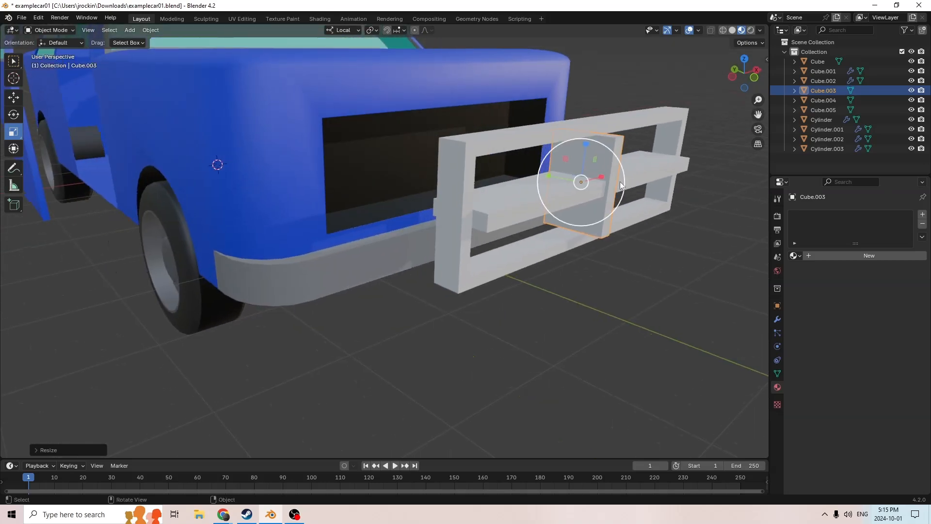
shift+click(523, 207)
middle_drag(524, 208, 615, 205)
drag(612, 205, 635, 219)
middle_drag(635, 219, 412, 230)
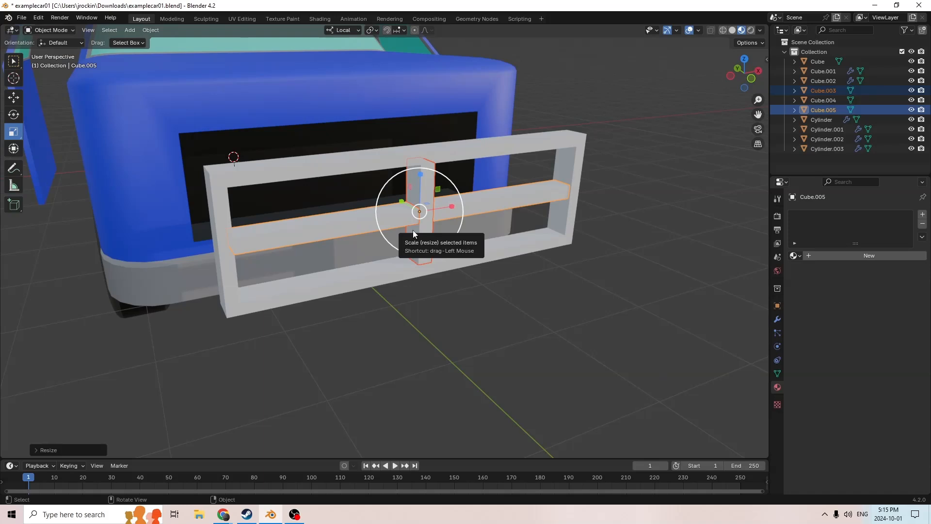
middle_drag(657, 197, 600, 161)
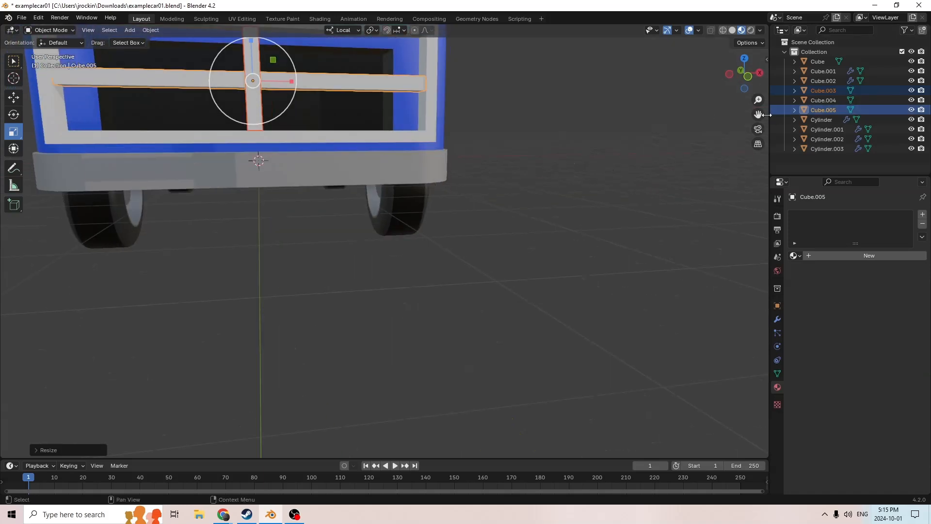
Step: Duplicate the grille's horizontal bar and move the copy down along Z to about 0.0081 m, between the middle bar and the frame's lower edge
key(KP_Decimal)
scroll(628, 172, down, 3)
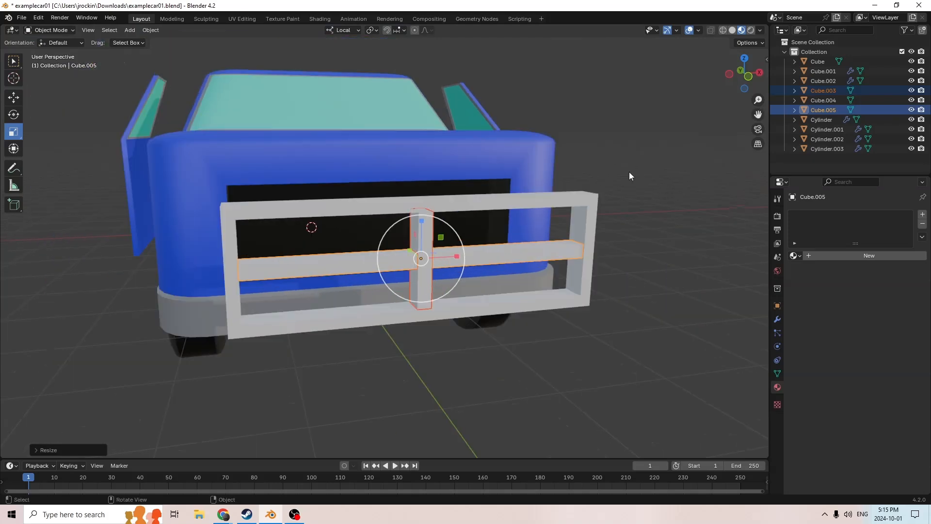
click(297, 263)
scroll(304, 266, up, 3)
scroll(305, 266, down, 3)
middle_drag(305, 267, 326, 276)
key(shift+d)
key(Escape)
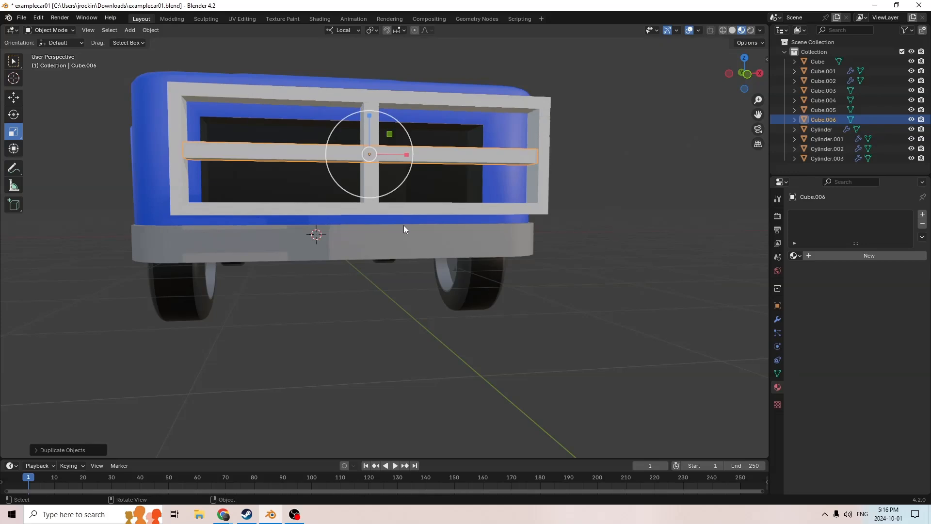
click(14, 97)
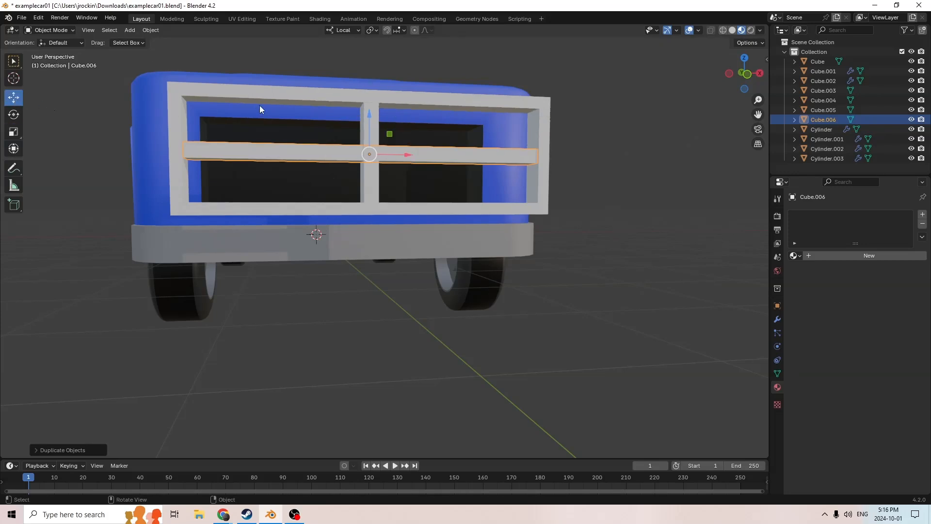
drag(370, 116, 366, 144)
middle_drag(366, 143, 408, 225)
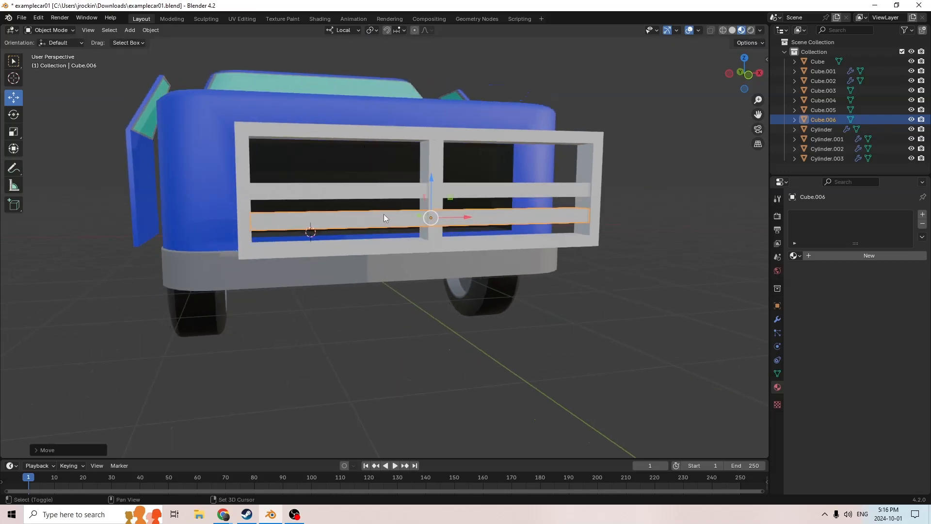
Step: Duplicate the lower horizontal bar and move the copy up along Z, between the middle bar and the frame's upper edge
key(shift+d)
key(Escape)
drag(432, 182, 430, 158)
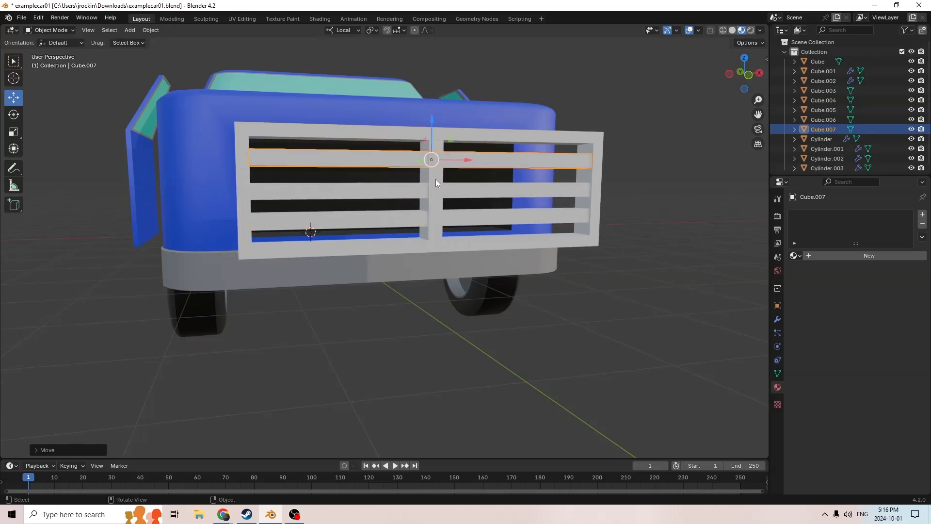
Step: Duplicate the central vertical bar and move the copy along positive X to about 0.0091 m, between the centre and the frame's side
click(431, 205)
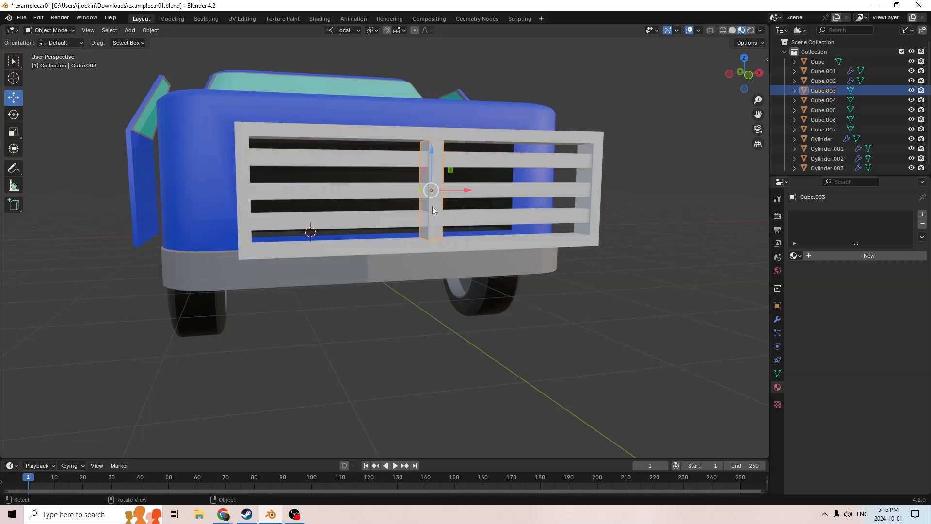
key(shift+d)
key(Escape)
drag(461, 187, 565, 190)
middle_drag(565, 190, 536, 188)
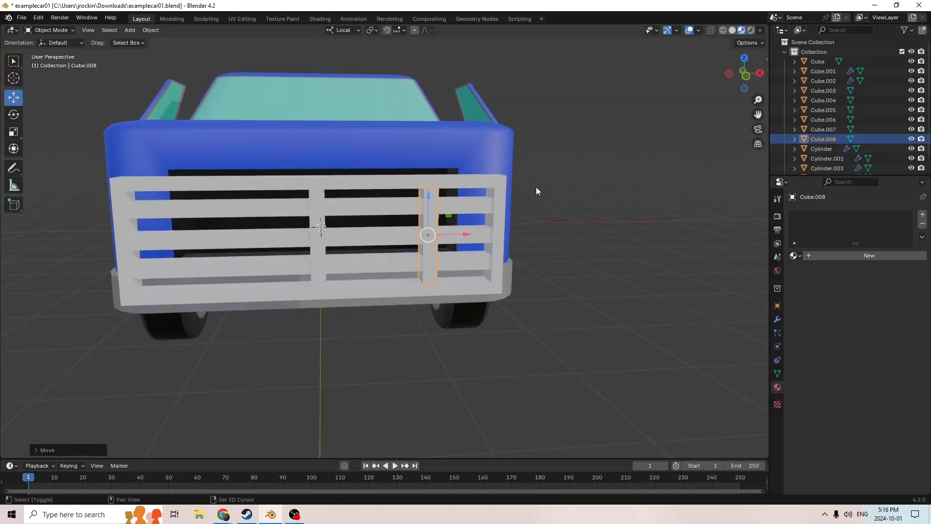
Step: Duplicate the offset vertical bar in place and set the copy's X location to -0.009095 m, mirroring it across the centre
key(shift+d)
key(Escape)
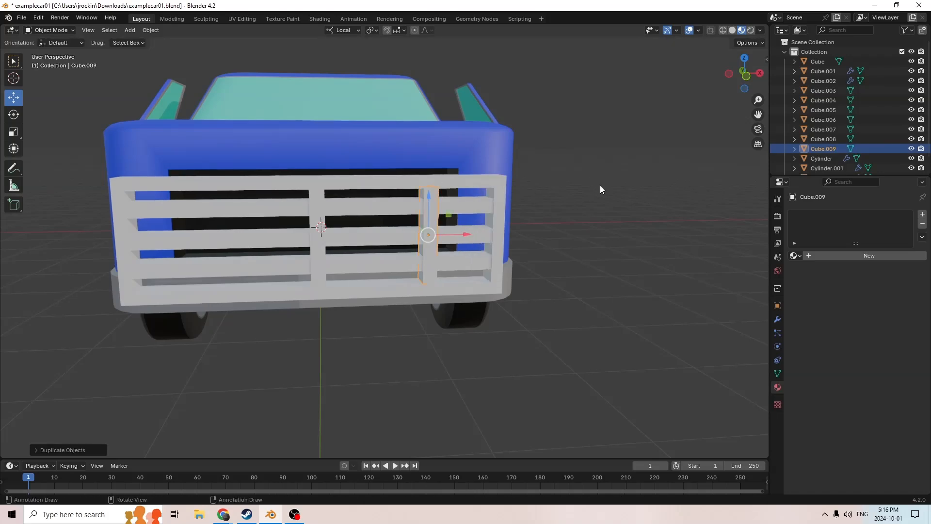
click(777, 305)
drag(466, 234, 455, 235)
right_click(455, 235)
click(852, 248)
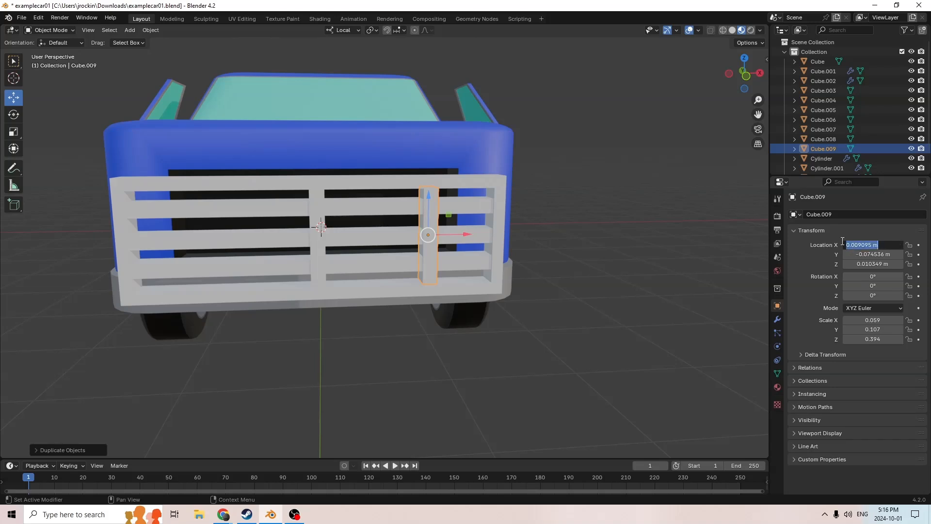
click(845, 246)
text(-)
key(Return)
Step: Select all horizontal and vertical grille bars with the frame as the active object, and join them into one object
middle_drag(630, 240, 538, 193)
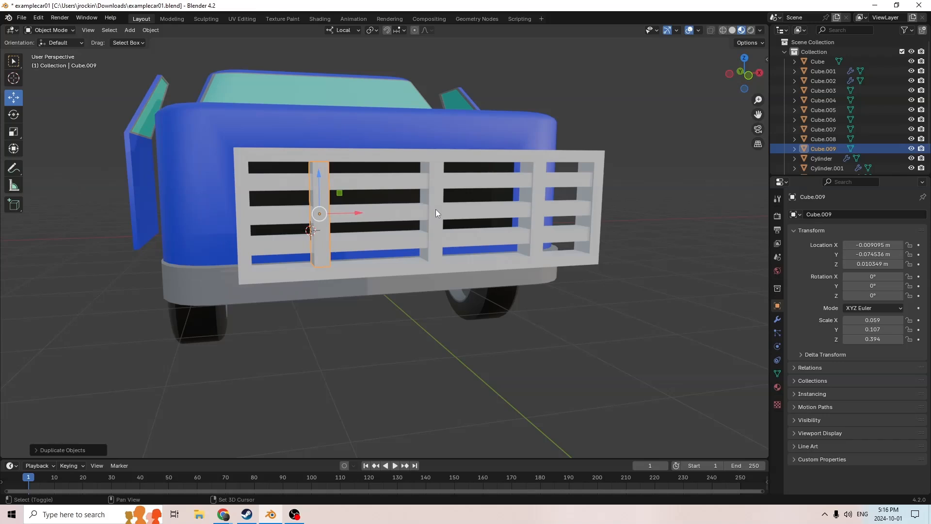
shift+click(536, 202)
shift+click(558, 176)
shift+click(559, 209)
shift+click(559, 236)
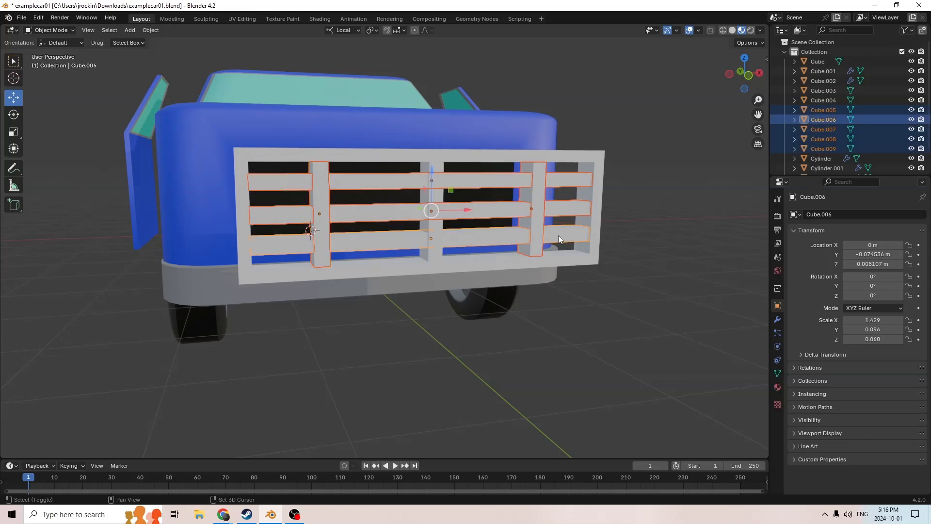
shift+click(434, 223)
shift+click(476, 266)
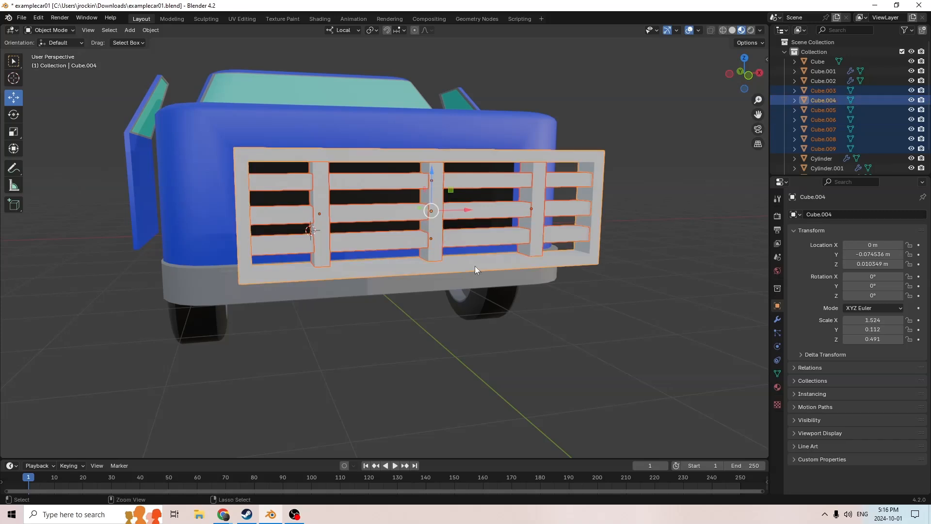
key(ctrl+j)
Step: Move the joined grille along Y into the recess in the car's front, to about -0.06 m, and deselect it
middle_drag(476, 256, 533, 246)
drag(674, 205, 519, 186)
middle_drag(519, 187, 458, 190)
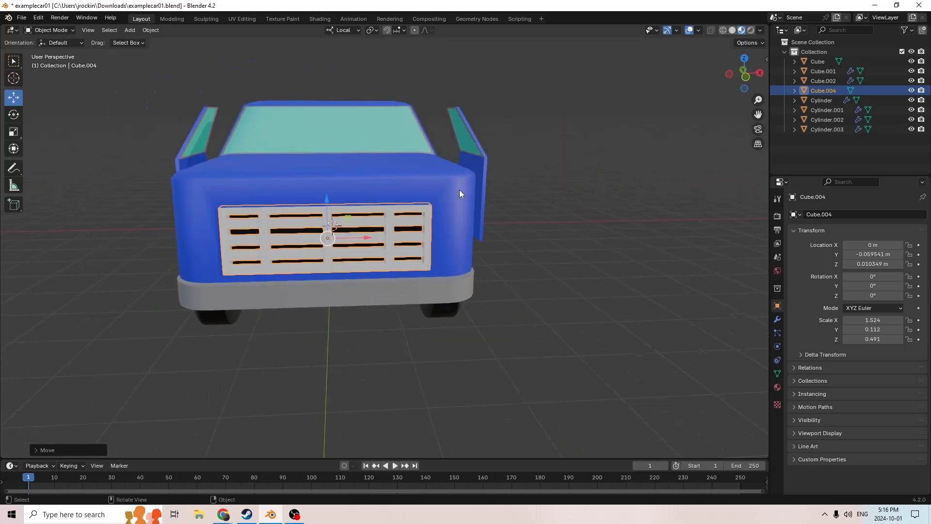
click(573, 255)
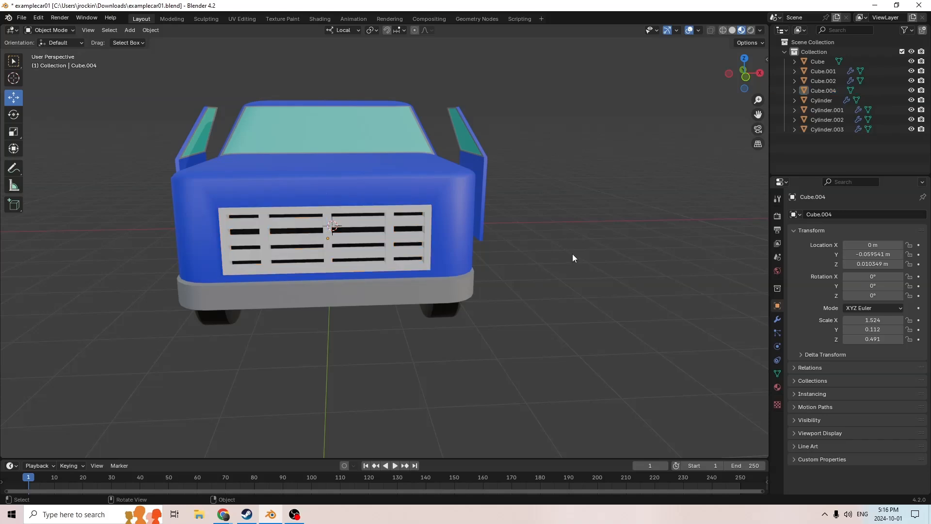
Step: Examine the fitted grille and the car's front end from several angles, selecting the grille and the car body
middle_drag(569, 253, 557, 230)
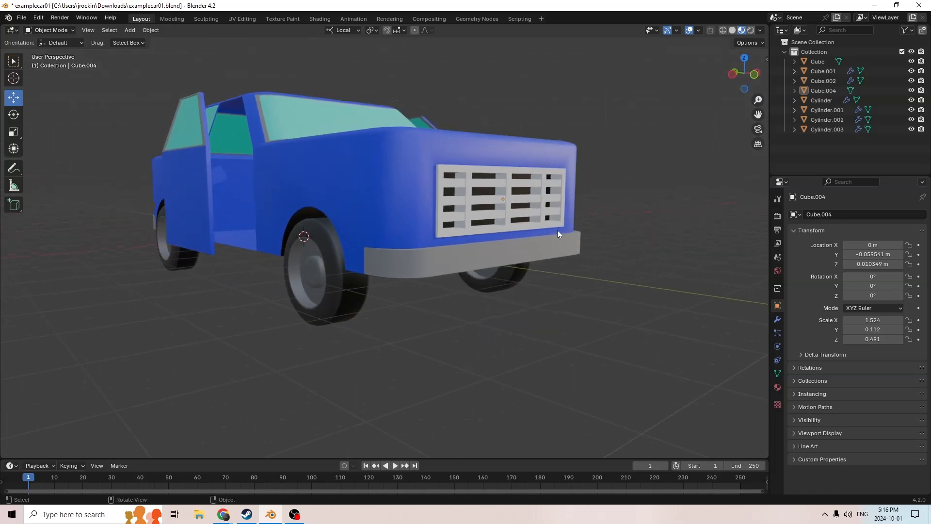
click(458, 206)
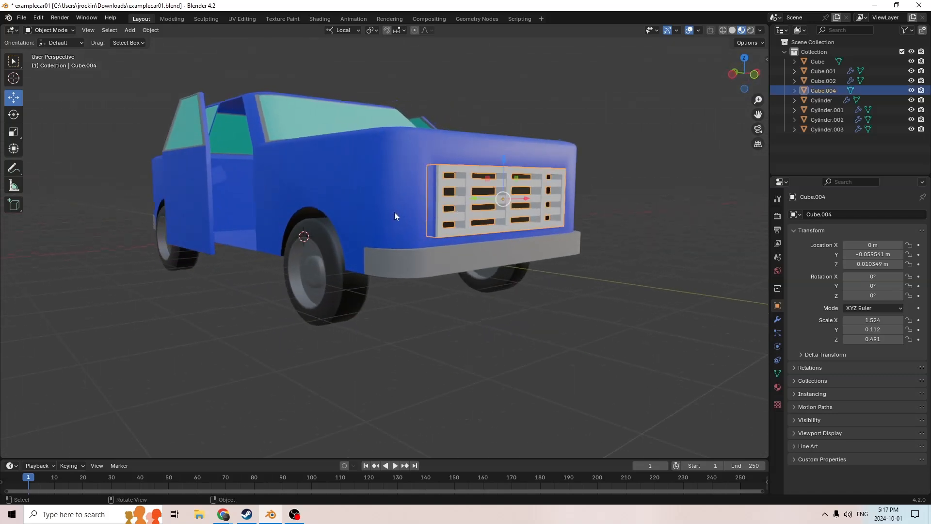
middle_drag(393, 212, 426, 225)
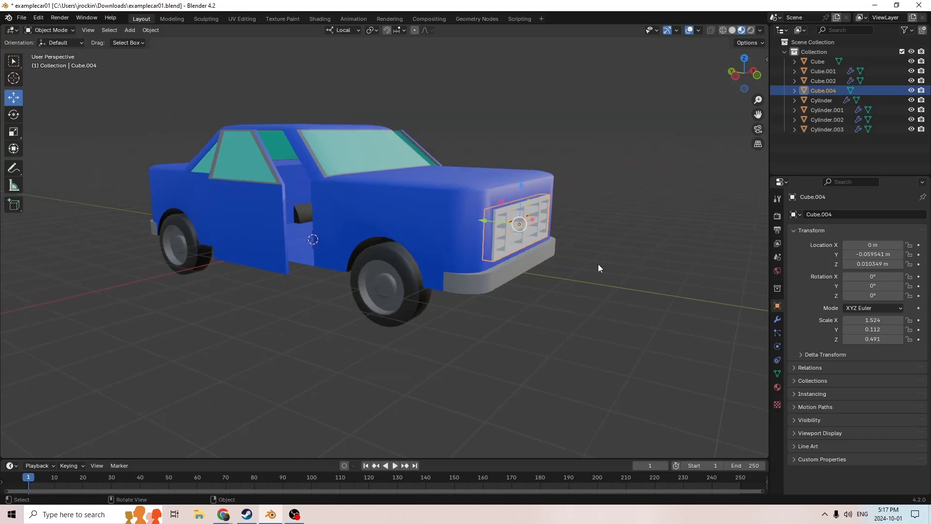
click(439, 213)
scroll(440, 223, up, 3)
middle_drag(443, 233, 518, 255)
scroll(420, 238, down, 1)
scroll(511, 253, up, 3)
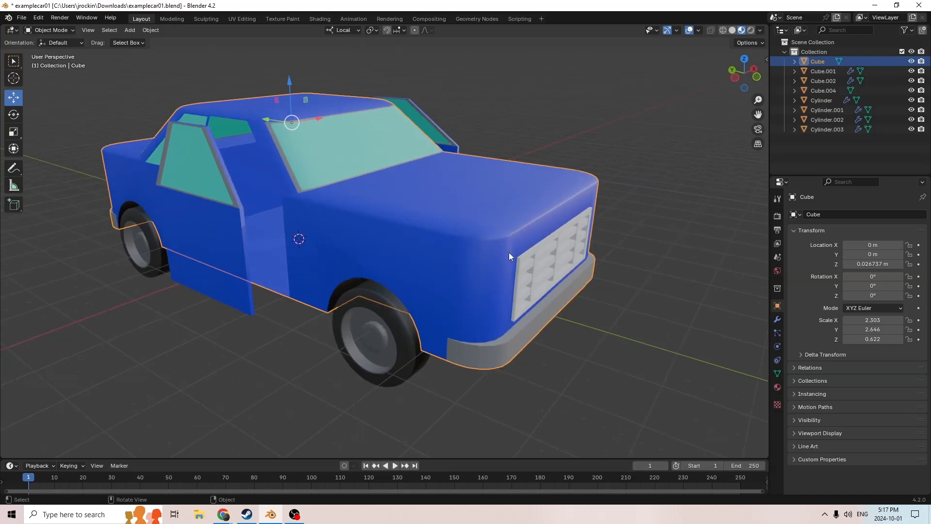